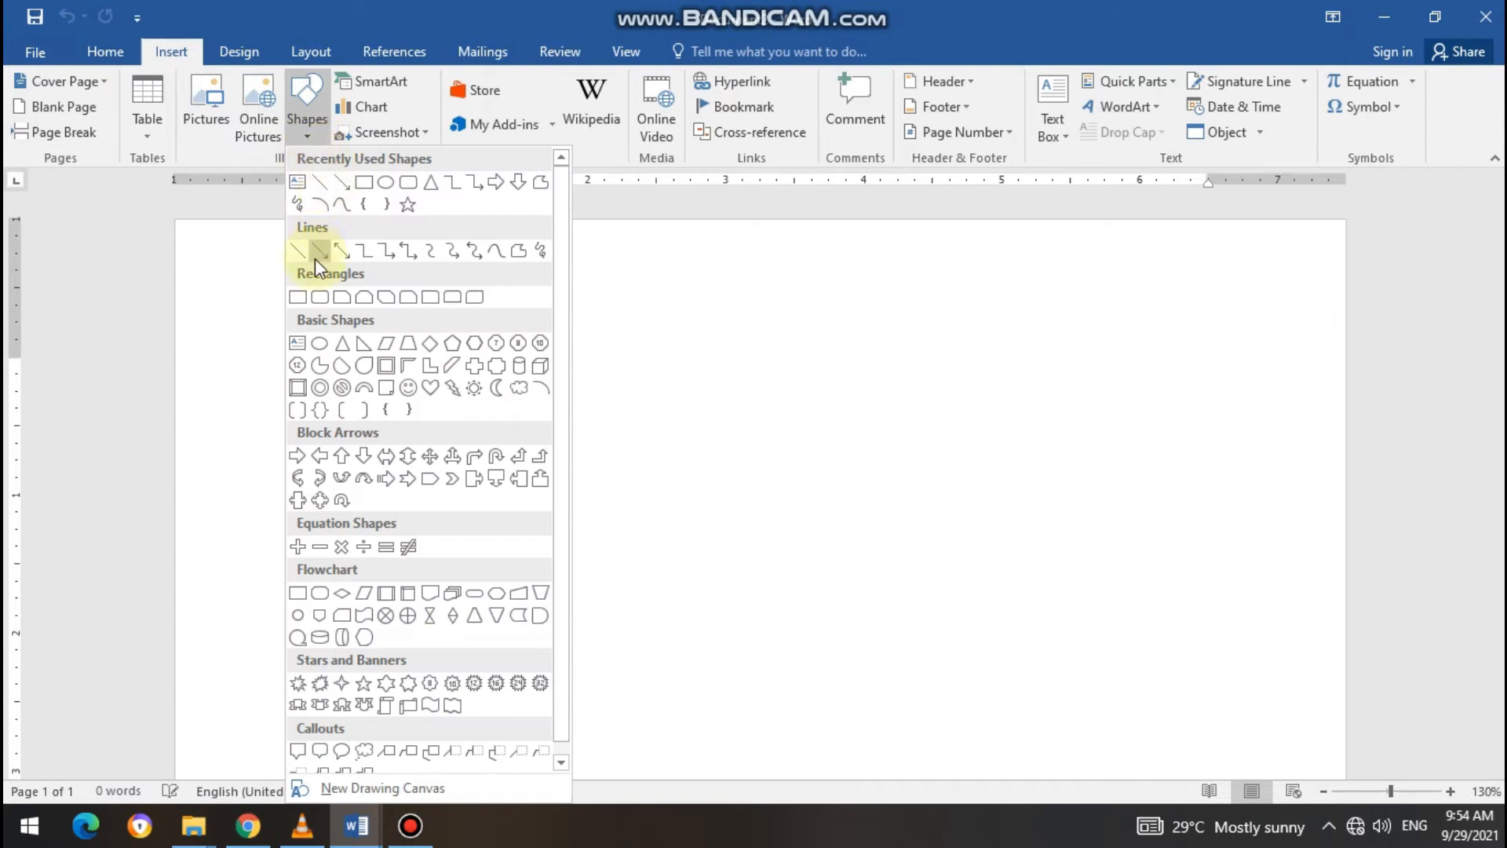
Draw a horizontal line about 7.52 inches wide across the upper page and apply the thickest blue theme style from the bottom row
mouse_move(240, 416)
mouse_down()
mouse_move(709, 413)
mouse_move(1210, 450)
mouse_move(1278, 416)
mouse_up()
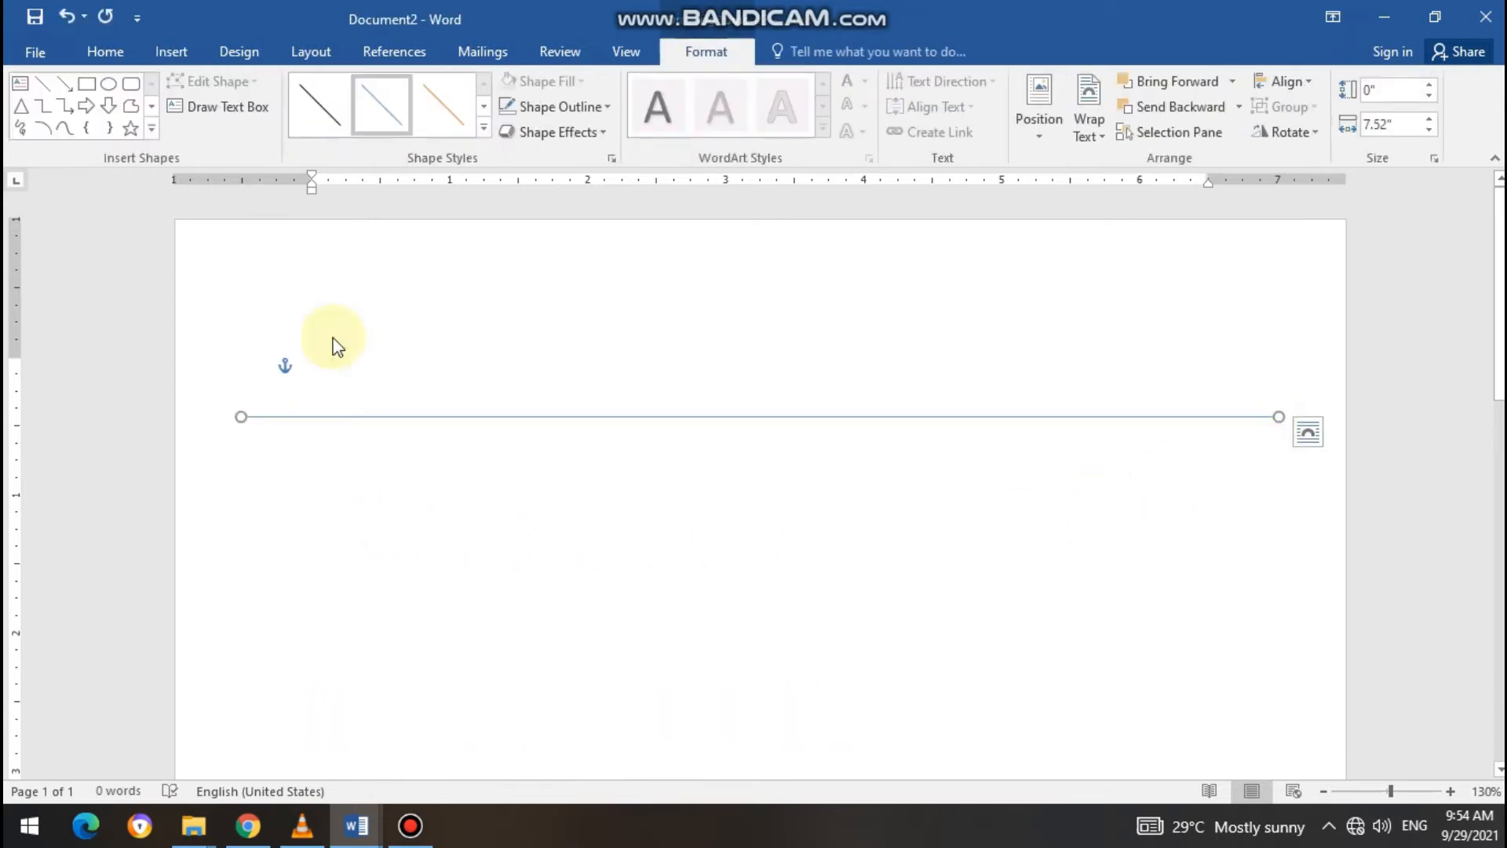
click(483, 127)
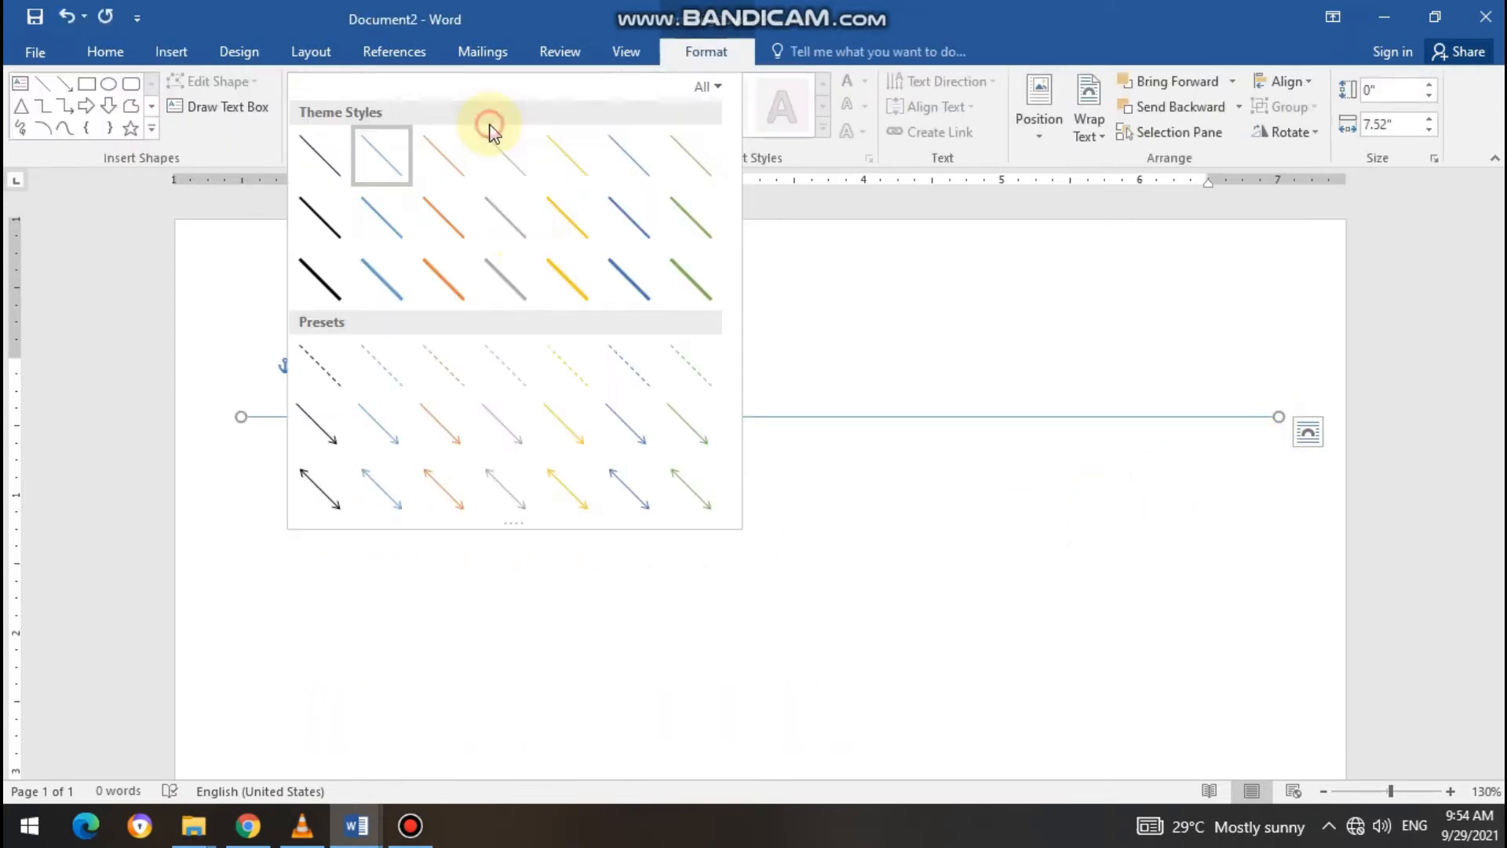
click(632, 277)
Add an outer shadow that falls above the line
click(596, 134)
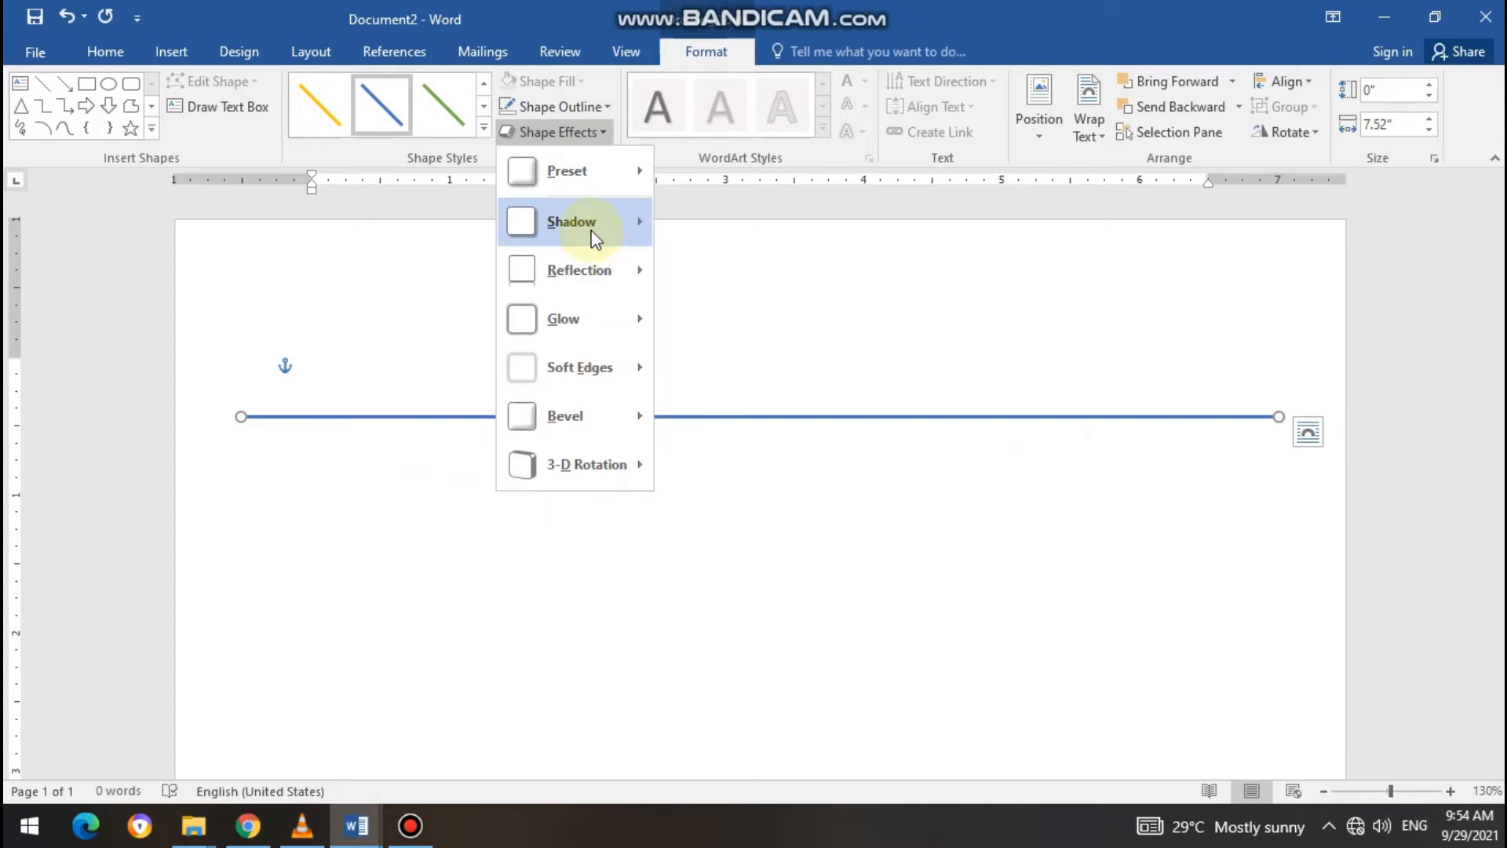
mouse_move(594, 235)
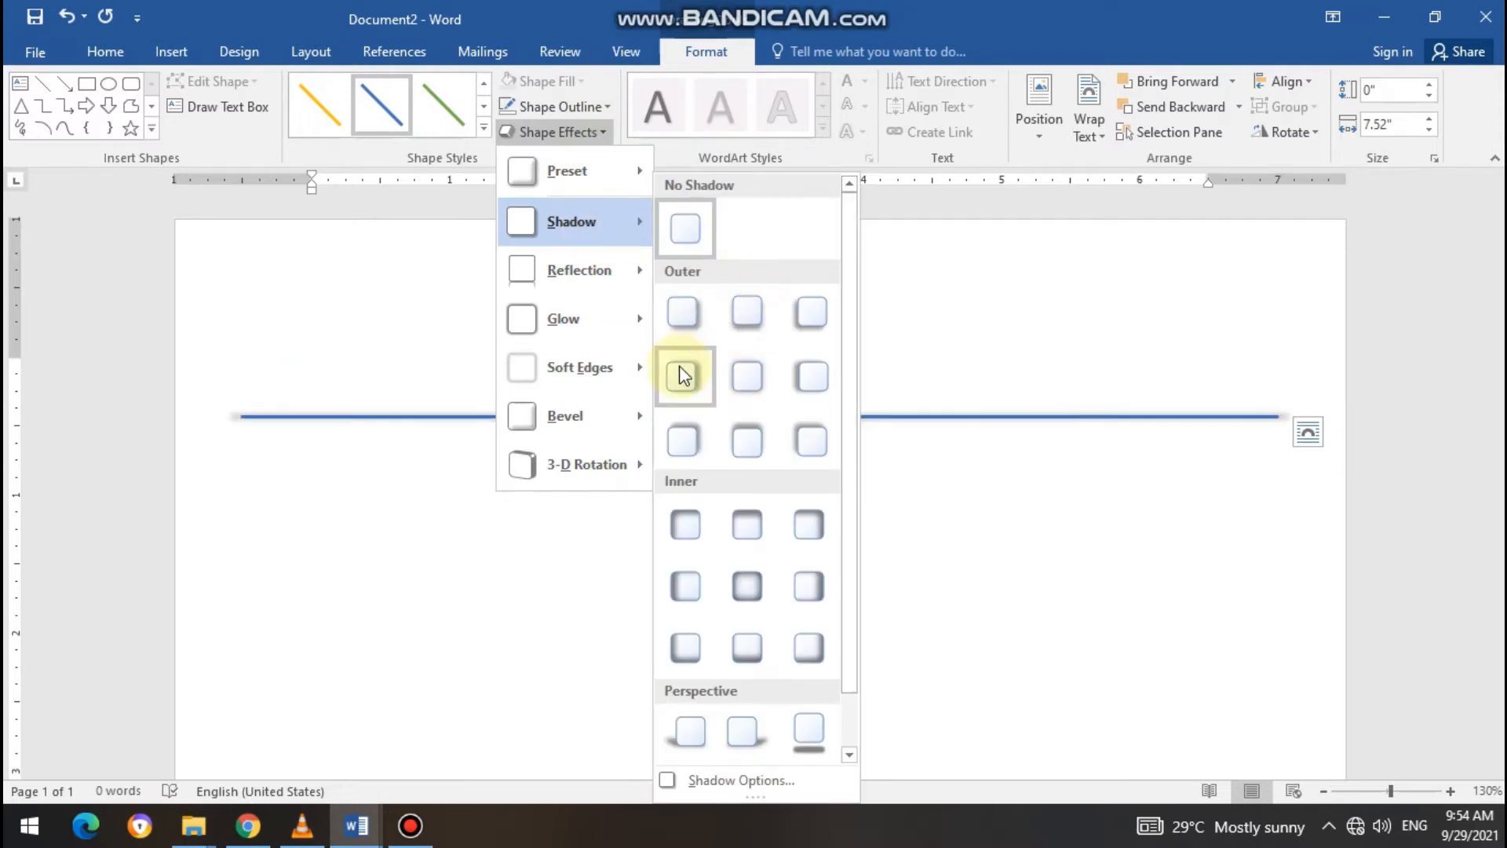
click(747, 442)
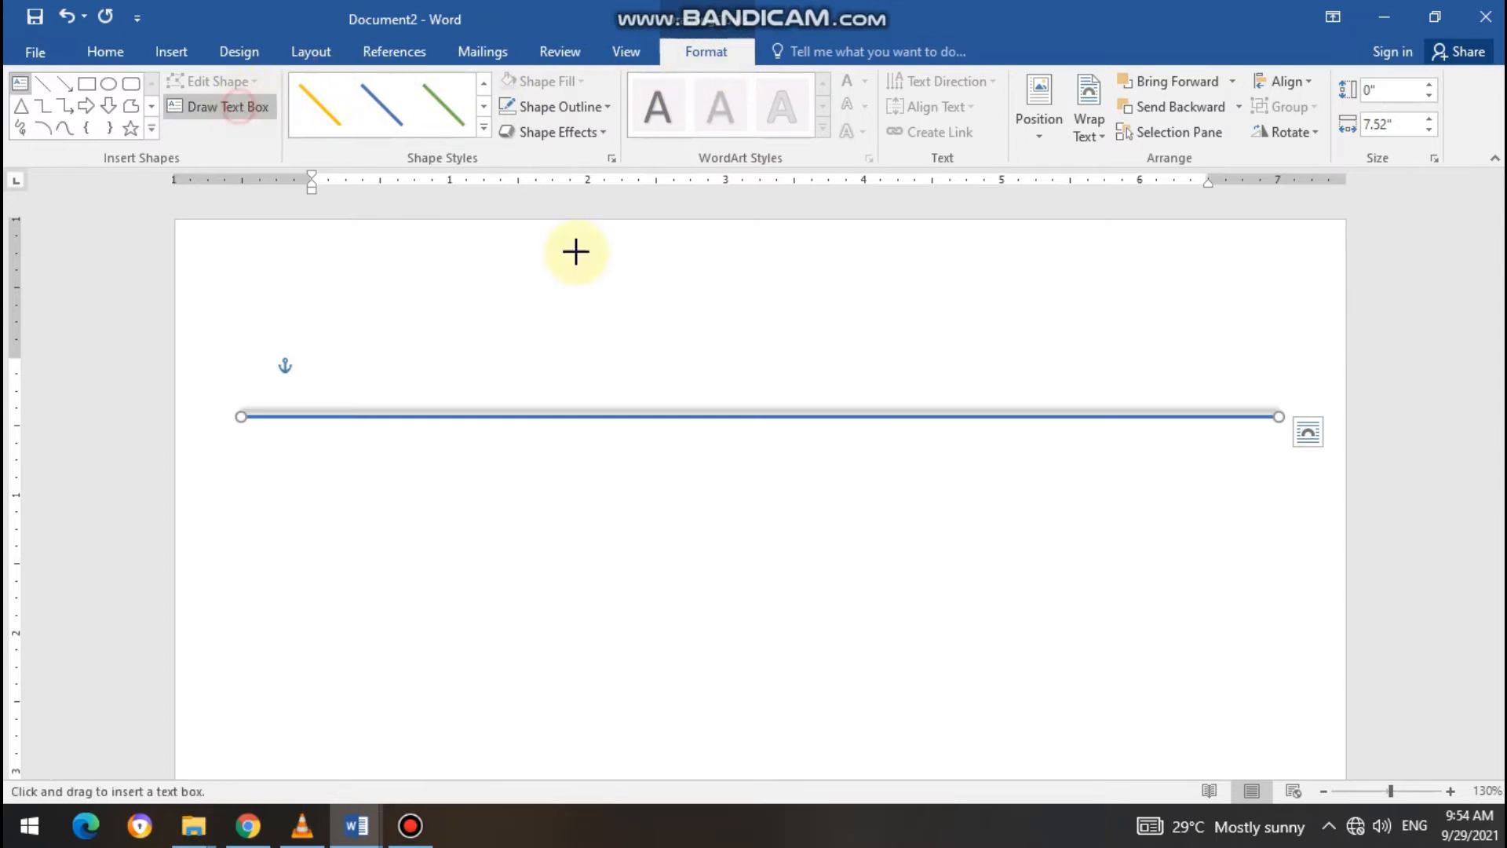
Add a text box over the line reading "Invoice" in enlarged italic text, and narrow the box to about 0.94 inch
drag(790, 386, 951, 448)
text(Invoice)
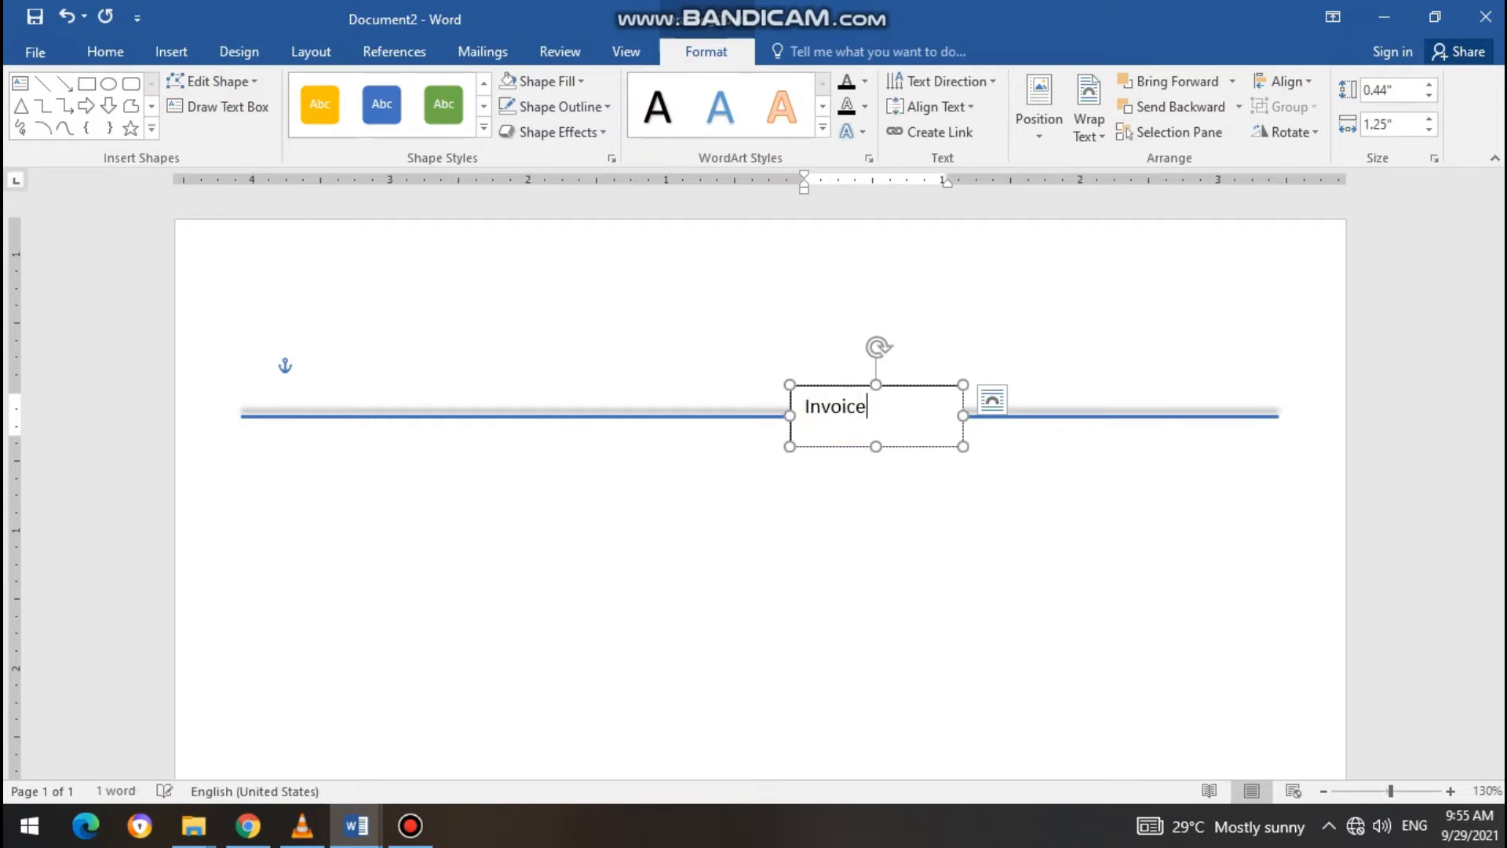
drag(827, 416, 803, 416)
key(ctrl+shift+period)
key(ctrl+shift+period)
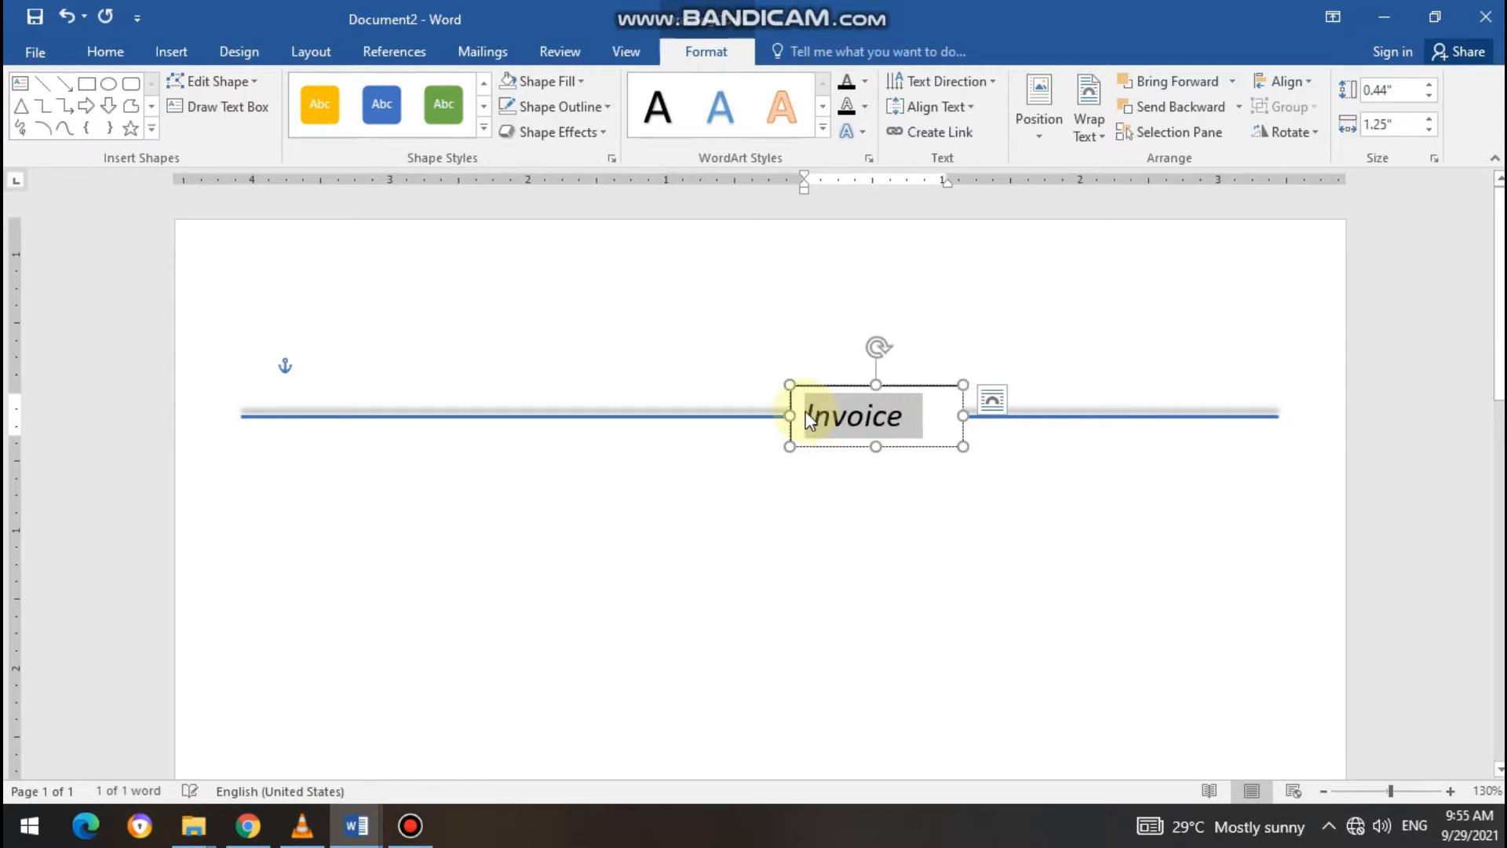
drag(962, 416, 921, 416)
Remove the outline of the Invoice text box
click(579, 81)
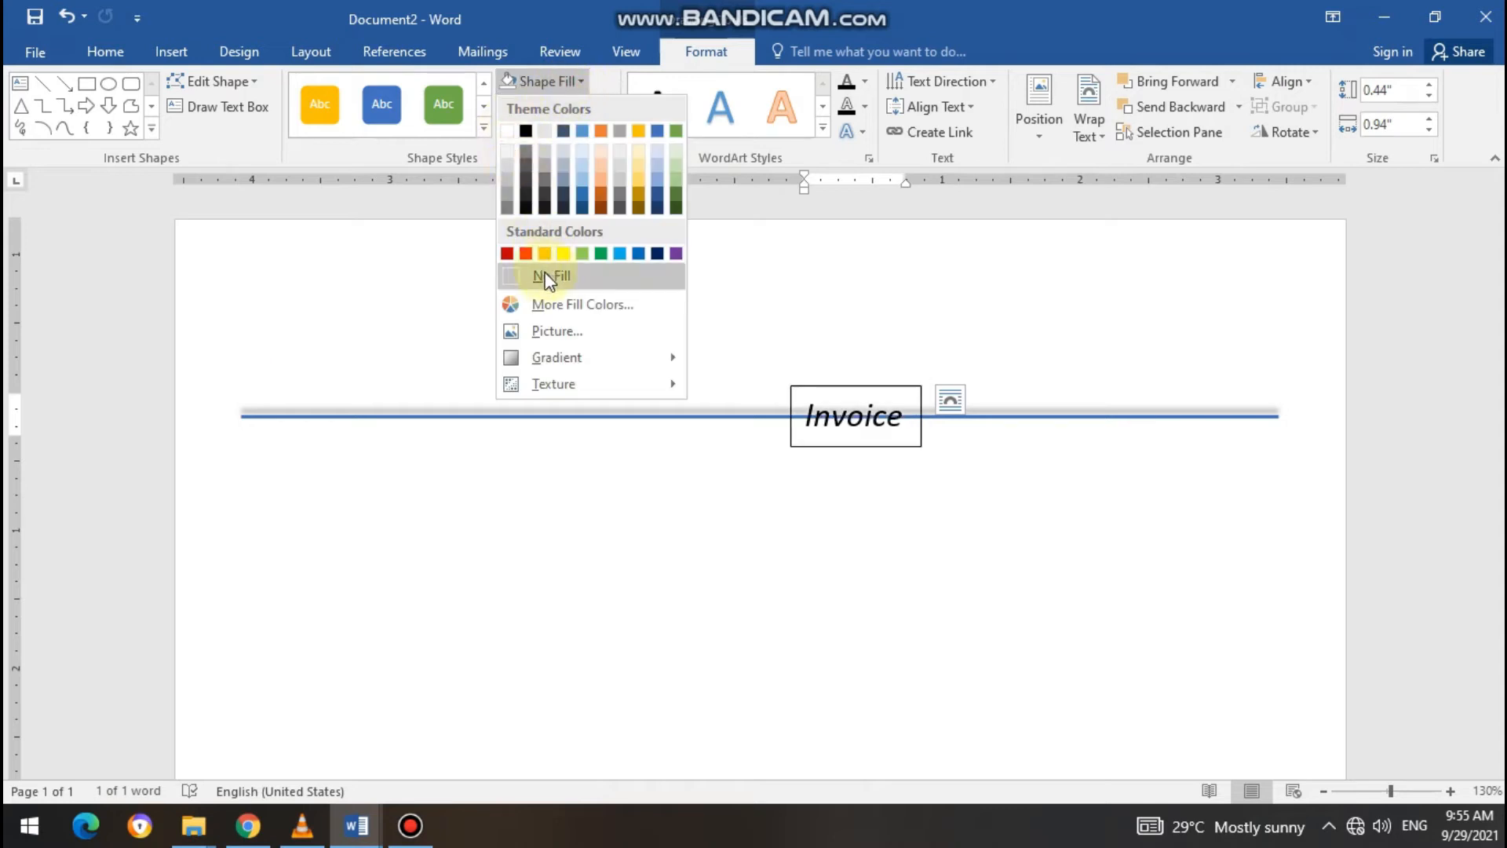
click(590, 28)
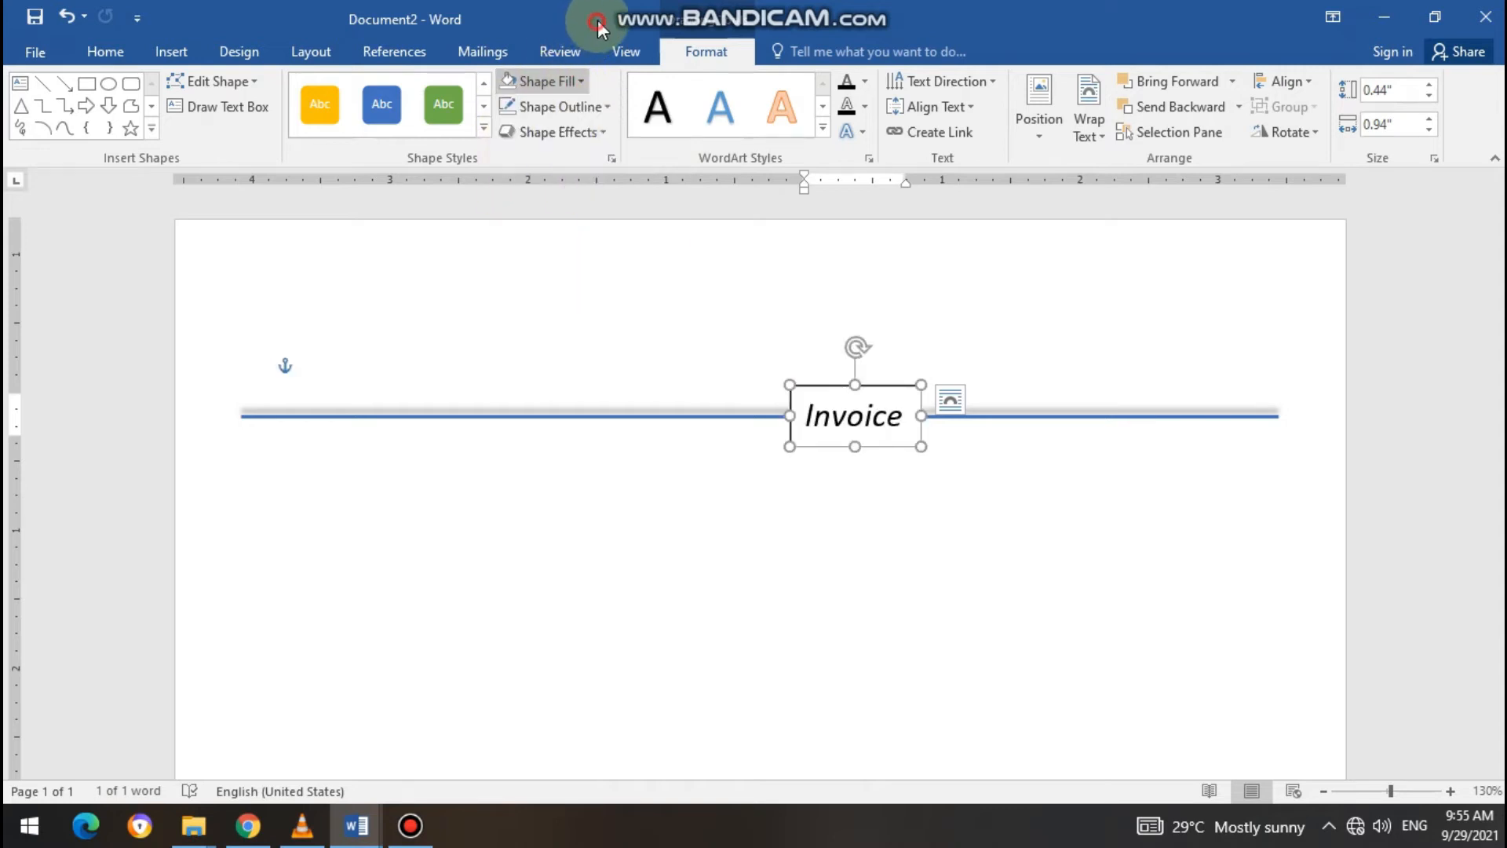
click(609, 107)
click(537, 299)
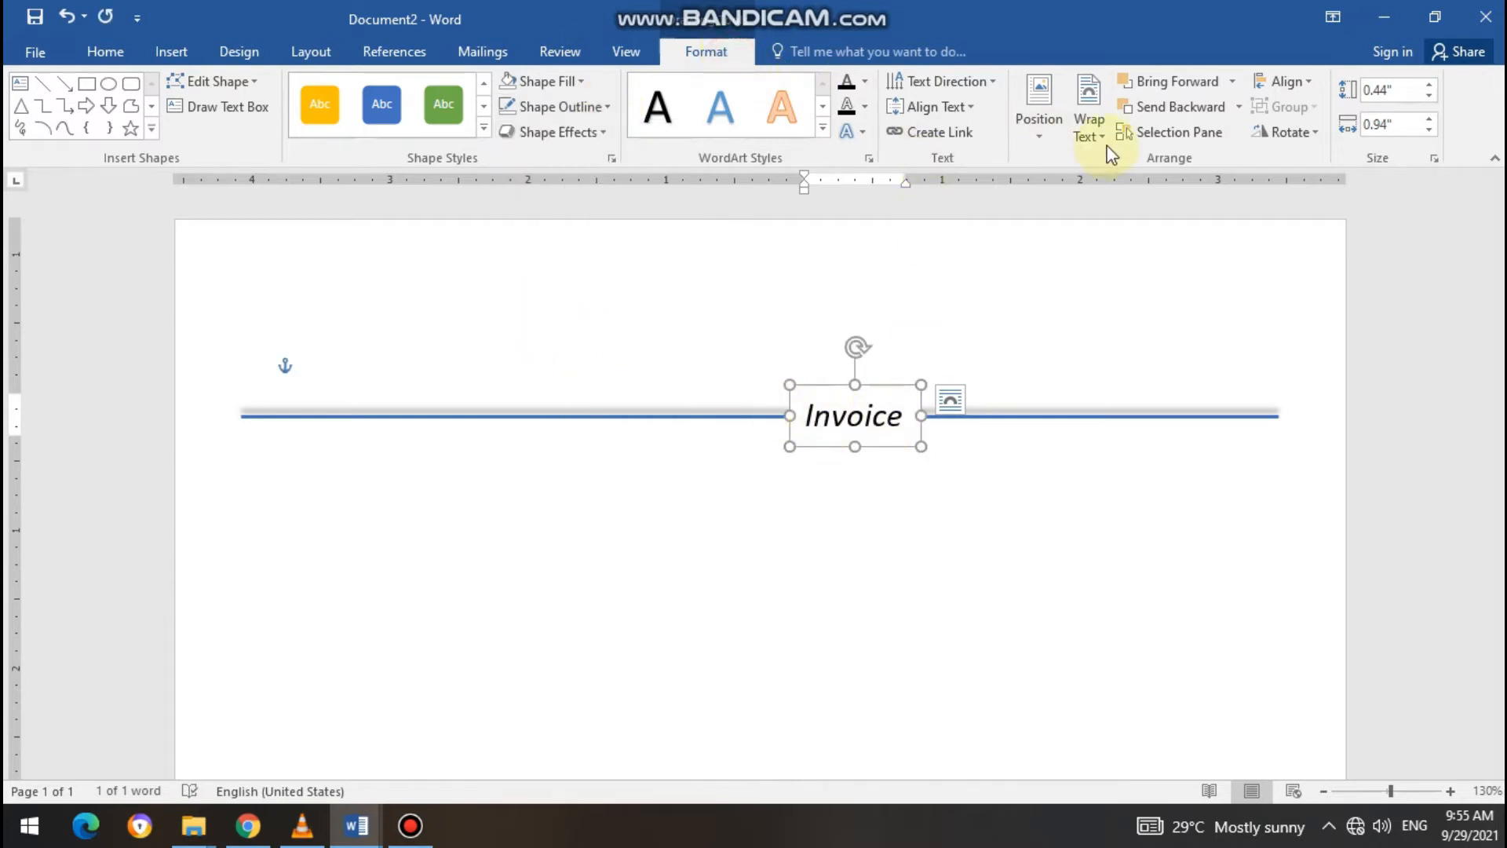
Set the Invoice text box's wrapping to Square and move it along the line to near its right end
click(1105, 141)
click(1125, 191)
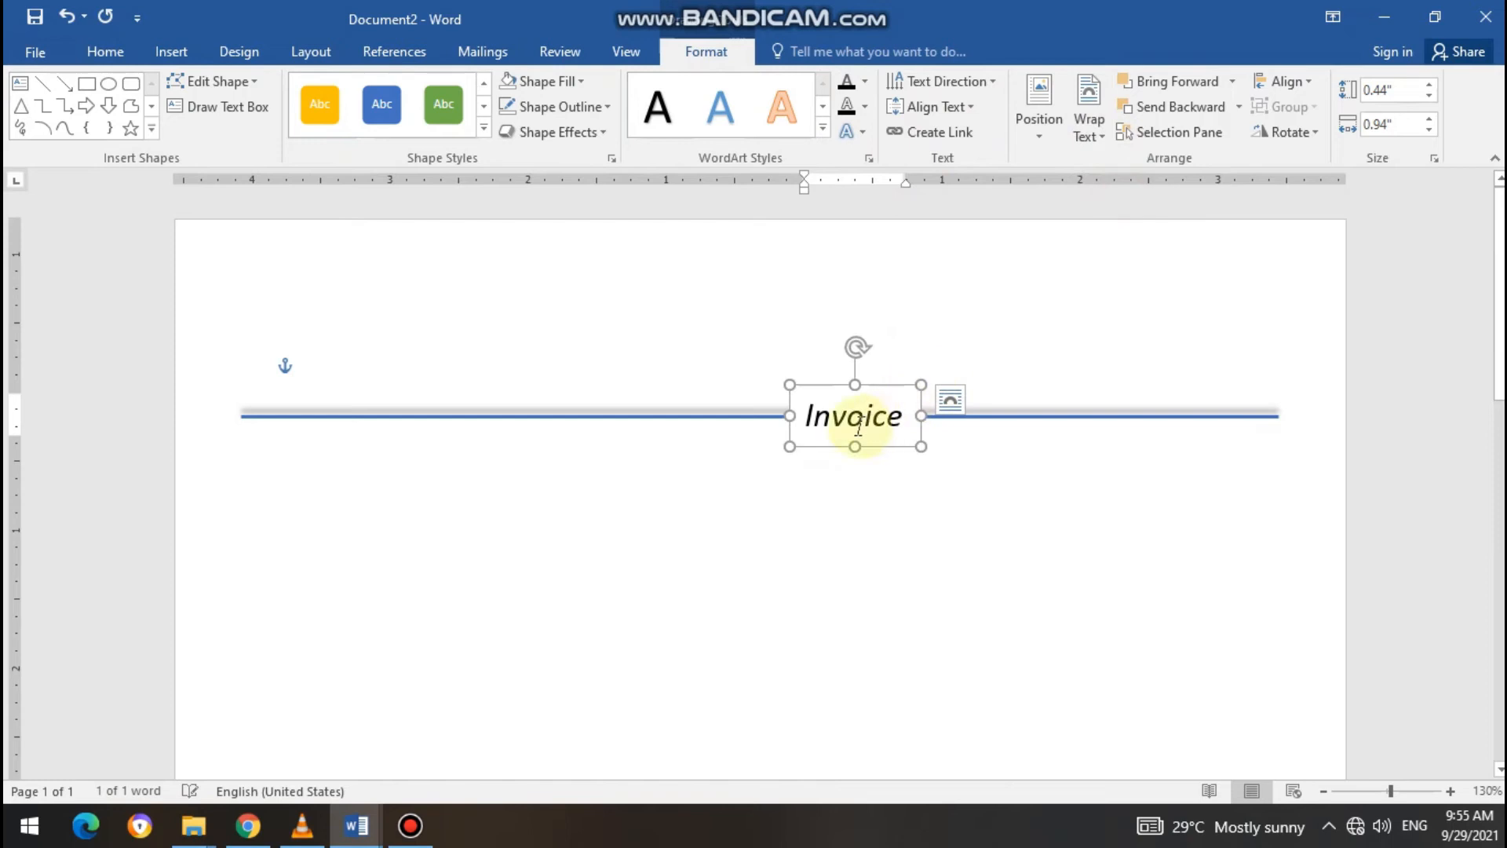
drag(786, 402, 1079, 401)
click(1072, 494)
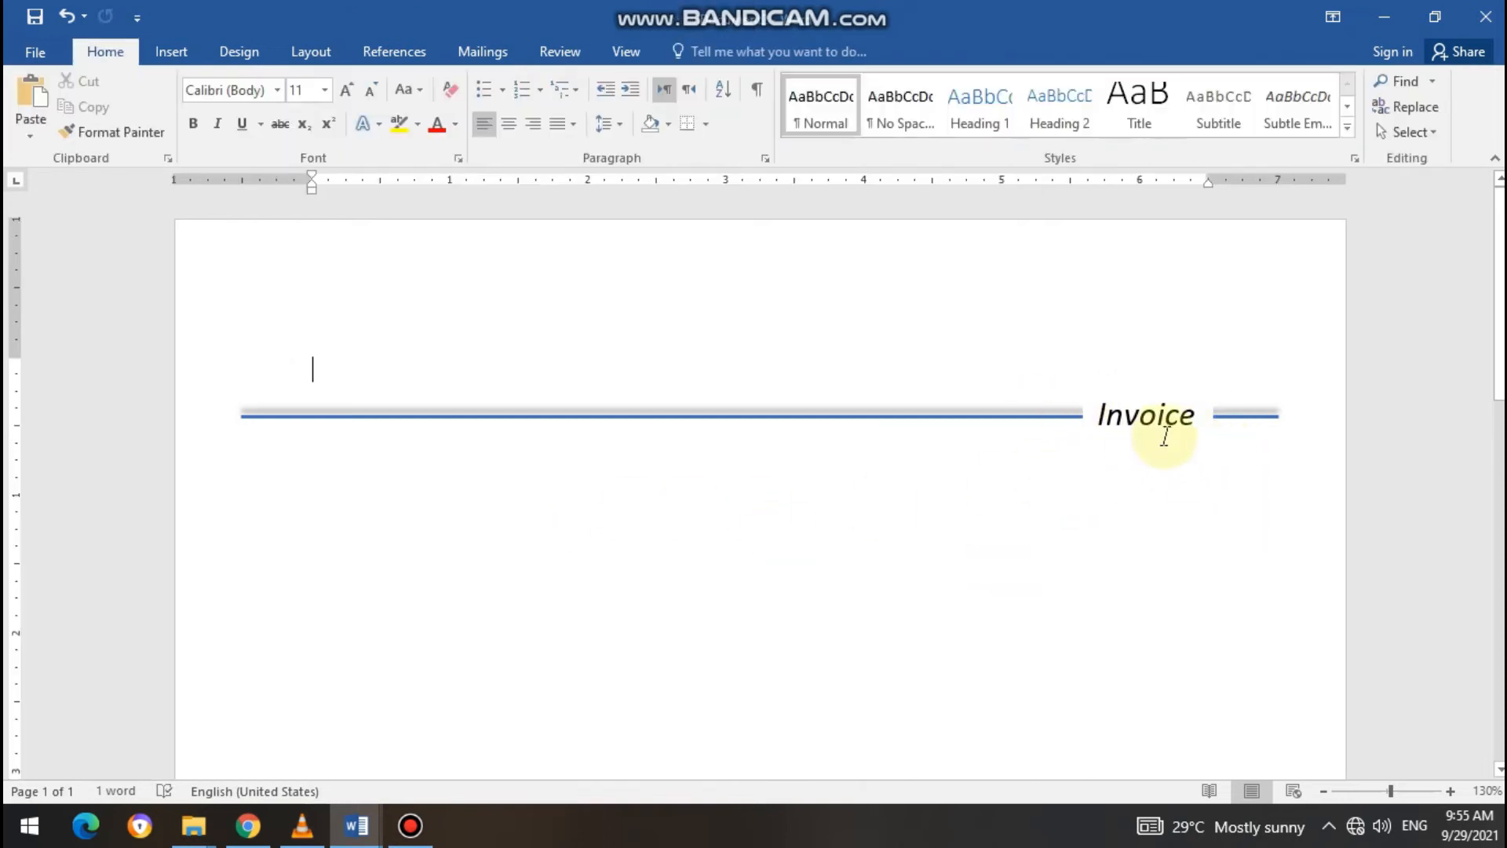
Draw a rounded rectangle about 2.95 inches wide and 1.18 inches high below the line's left part, with no fill
click(167, 52)
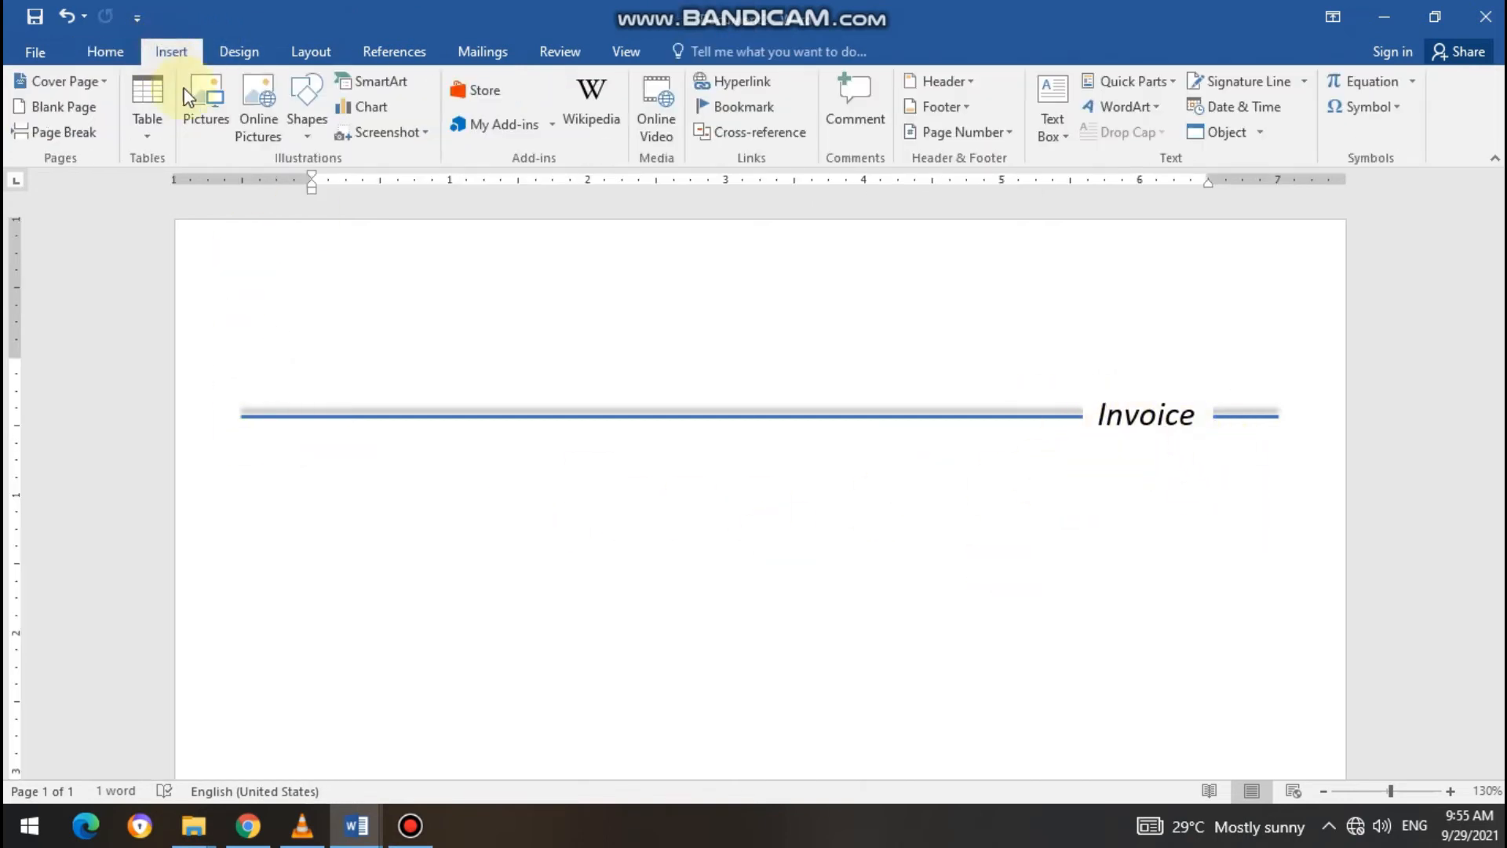
click(306, 135)
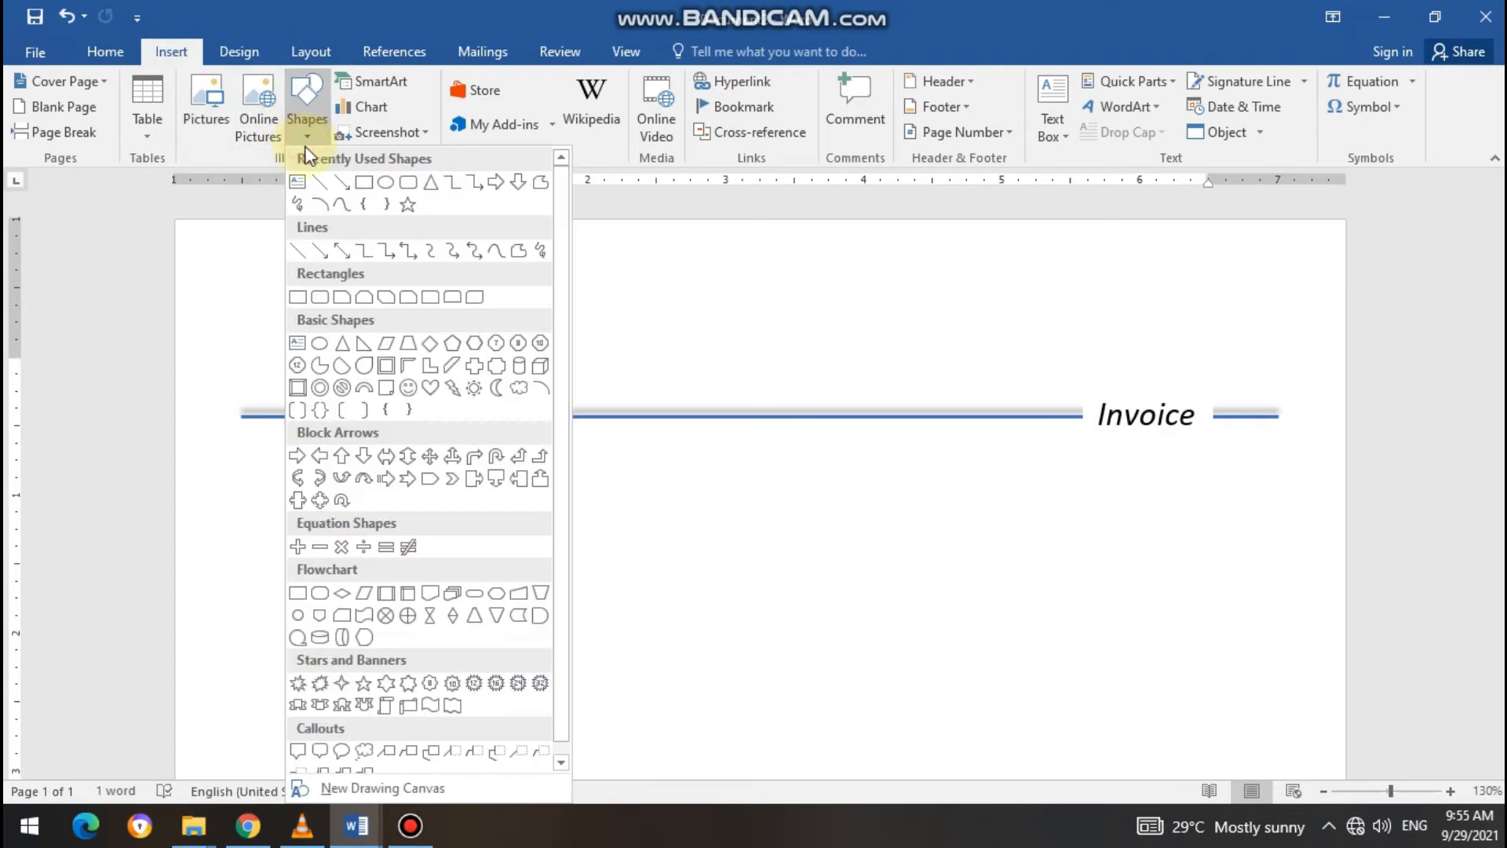
click(399, 190)
mouse_move(252, 481)
mouse_down()
mouse_move(404, 515)
mouse_move(633, 652)
mouse_move(653, 646)
mouse_up()
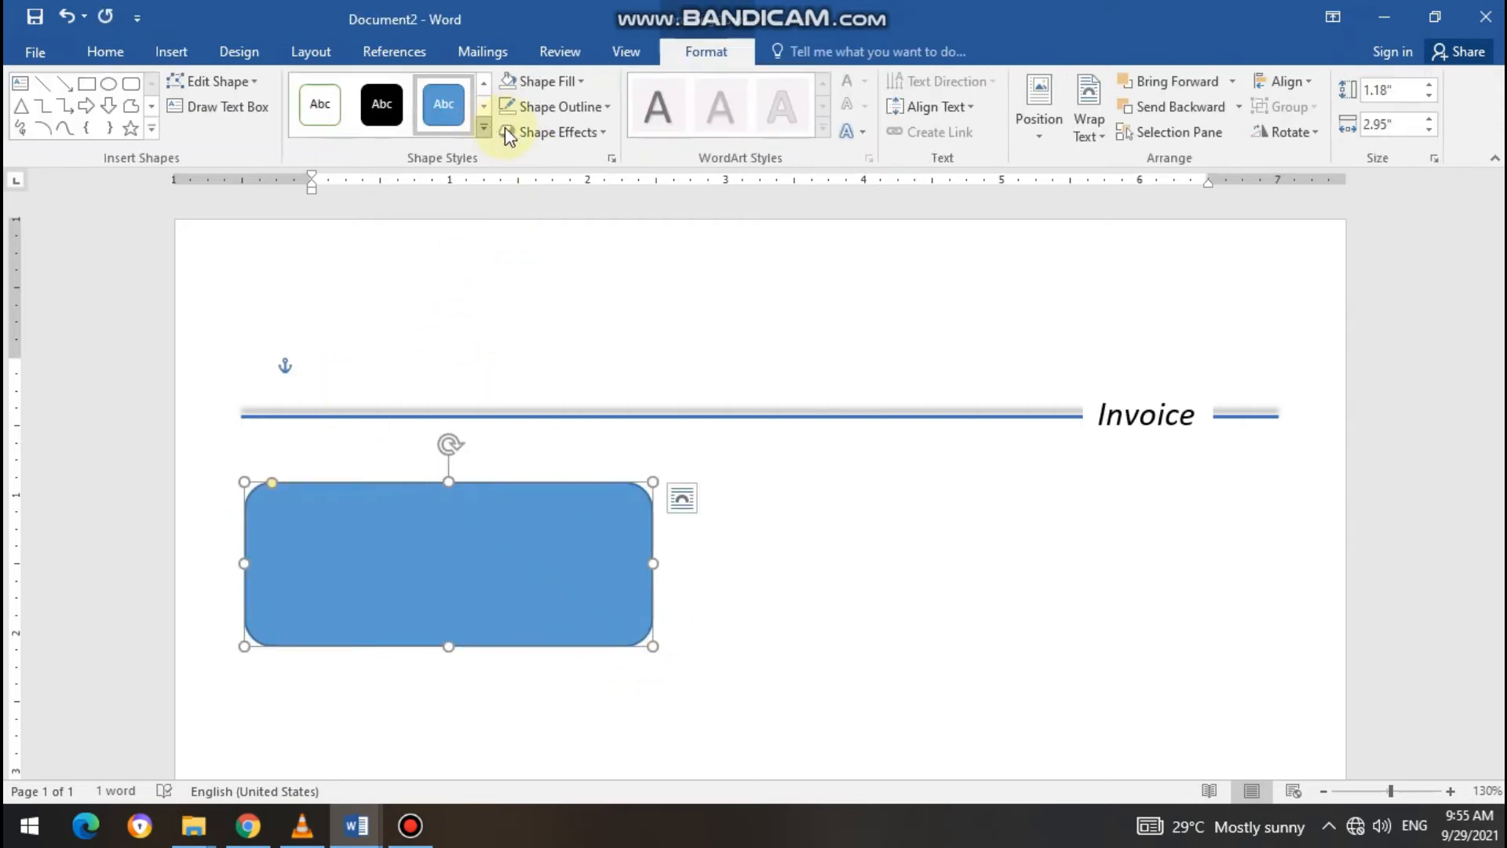
click(581, 85)
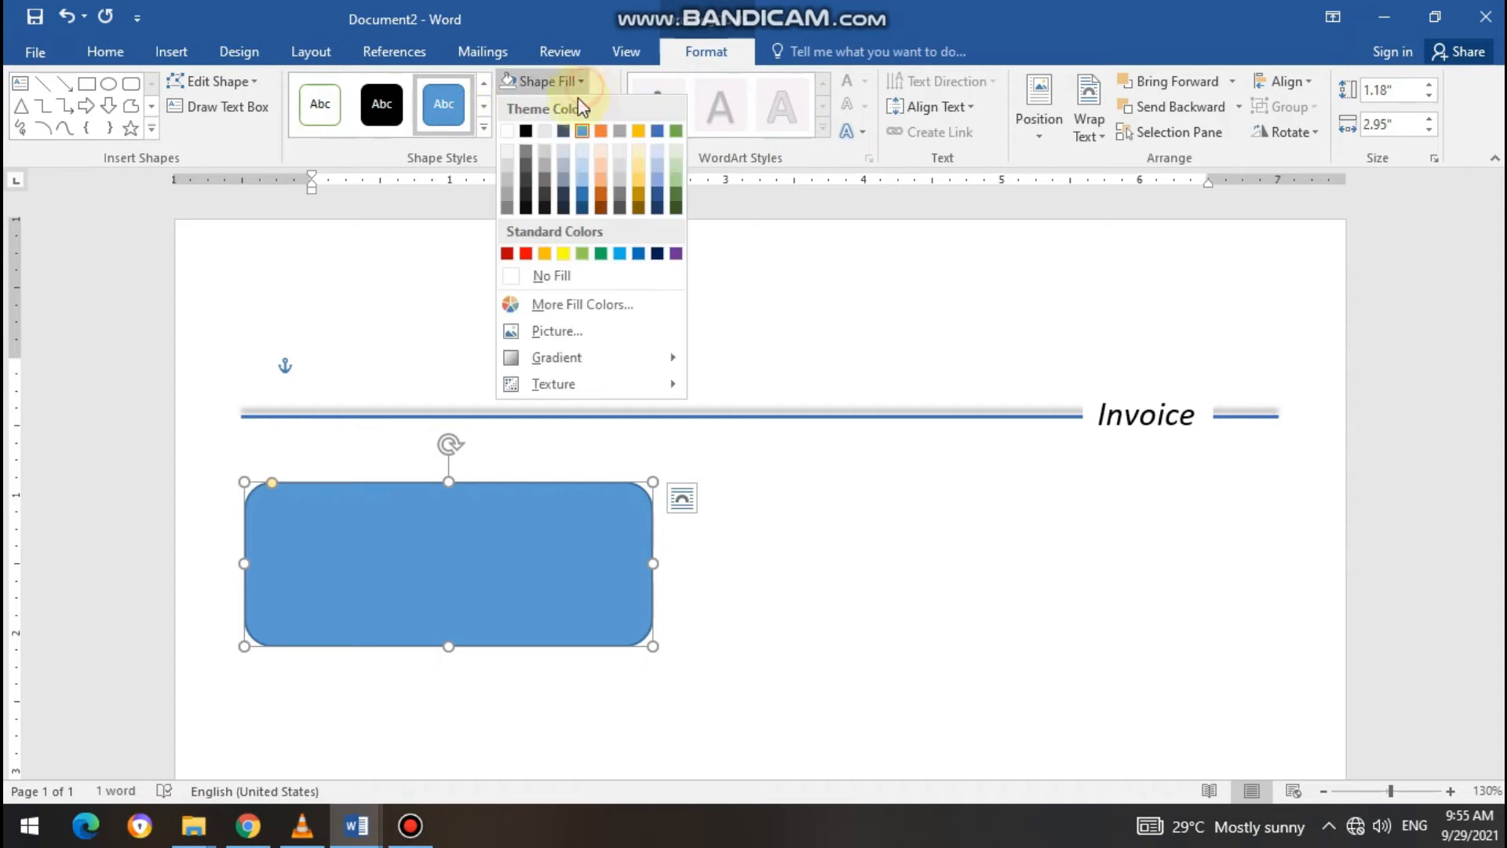
click(531, 275)
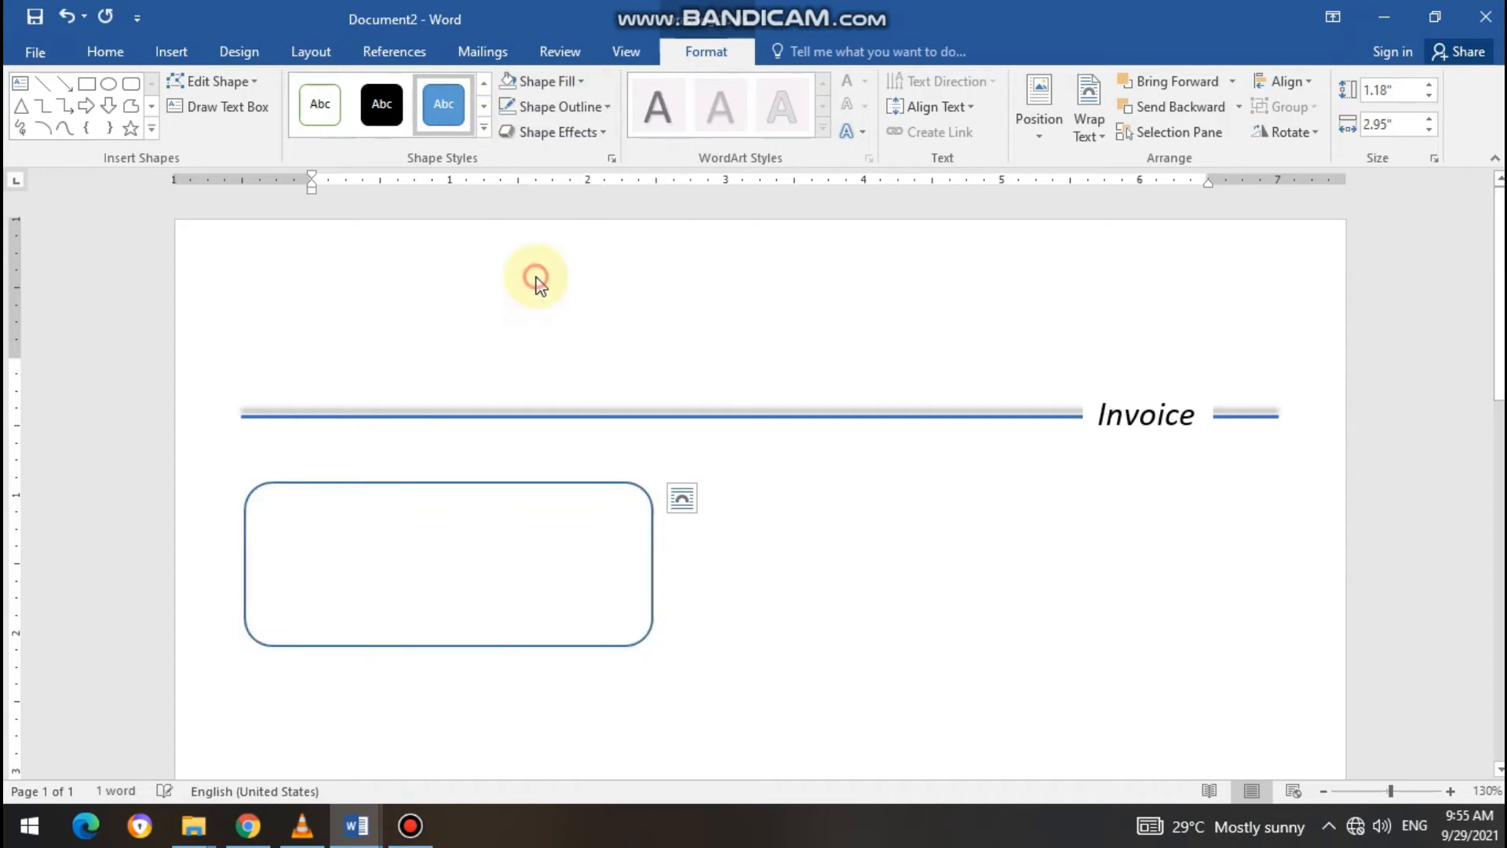
Set the rounded rectangle's outline to black with a weight of ¼ pt
click(606, 111)
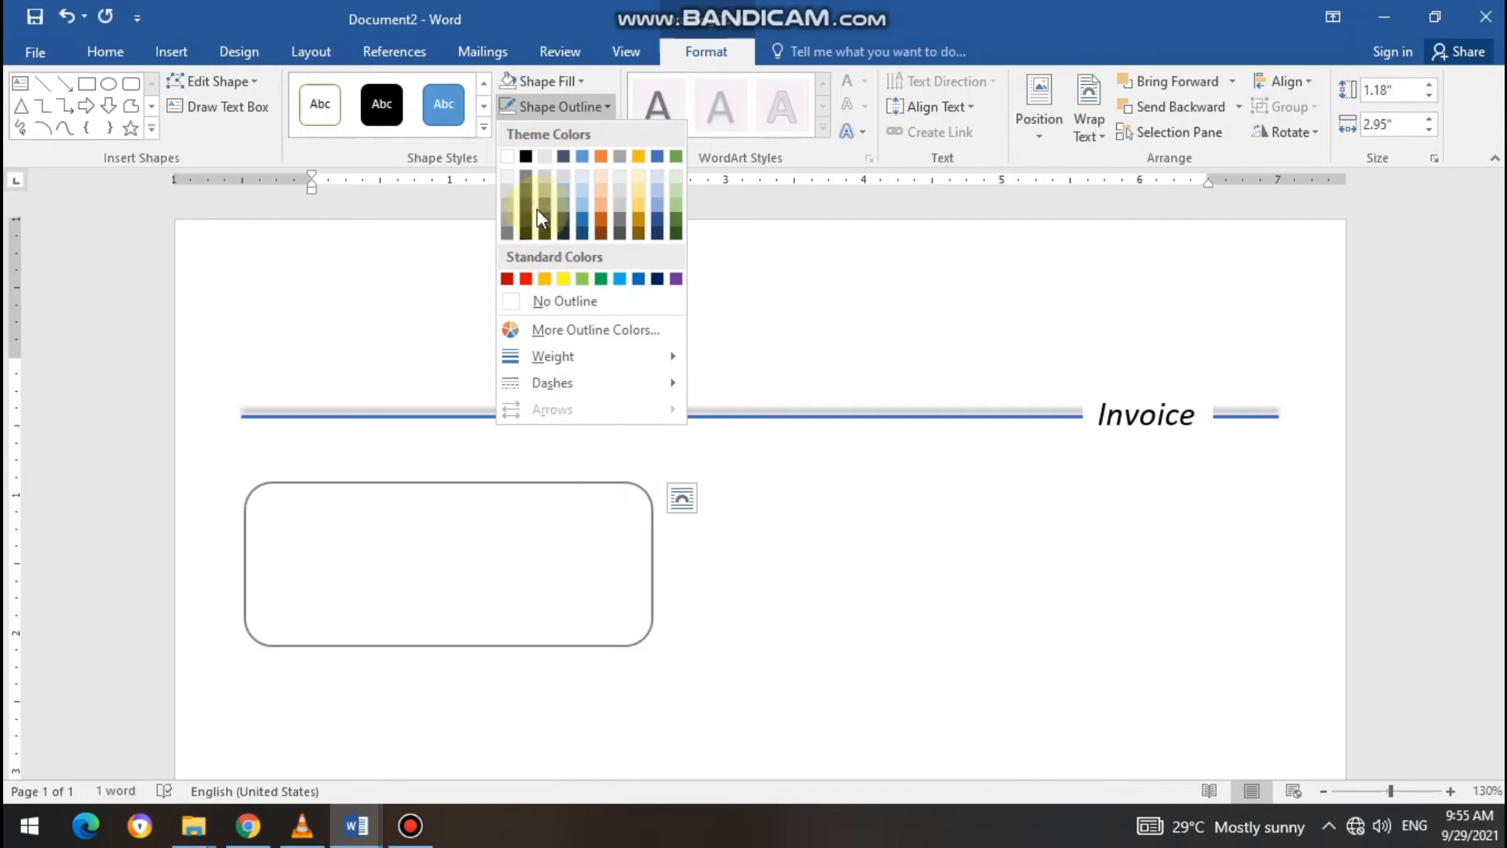
click(526, 156)
click(605, 114)
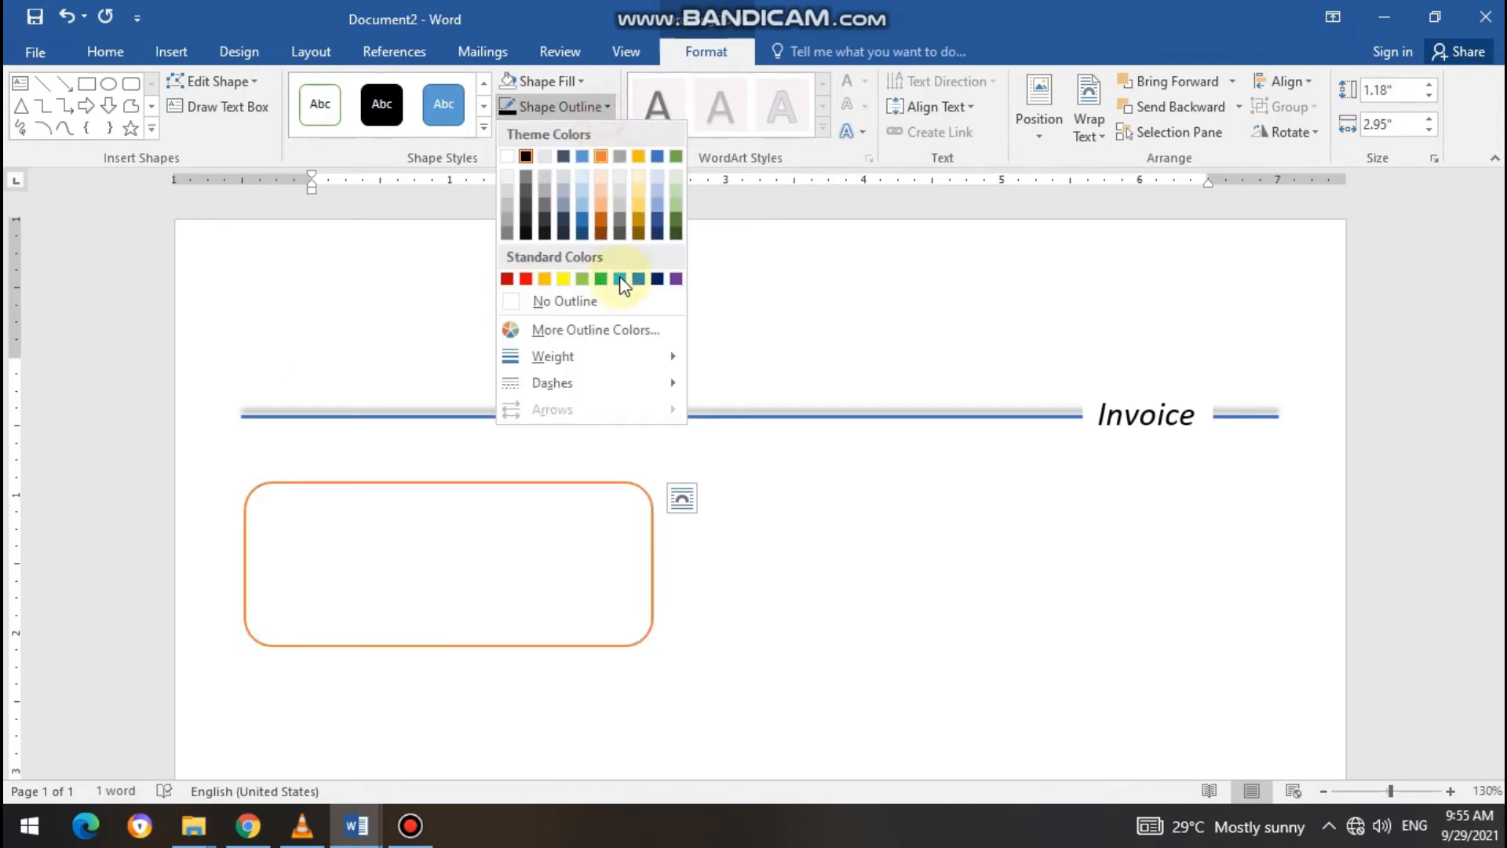
click(722, 365)
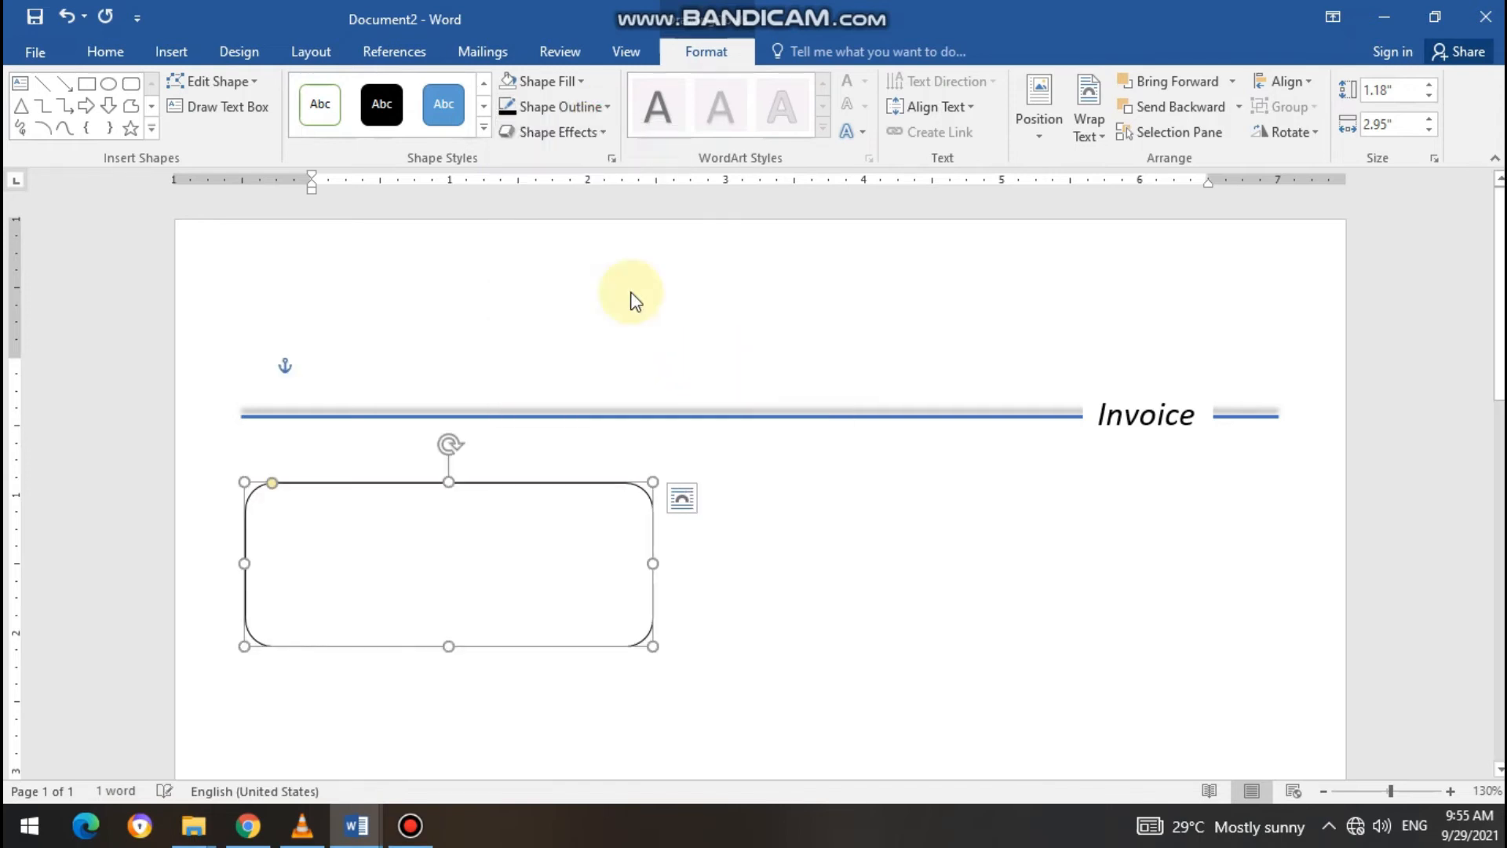
click(597, 110)
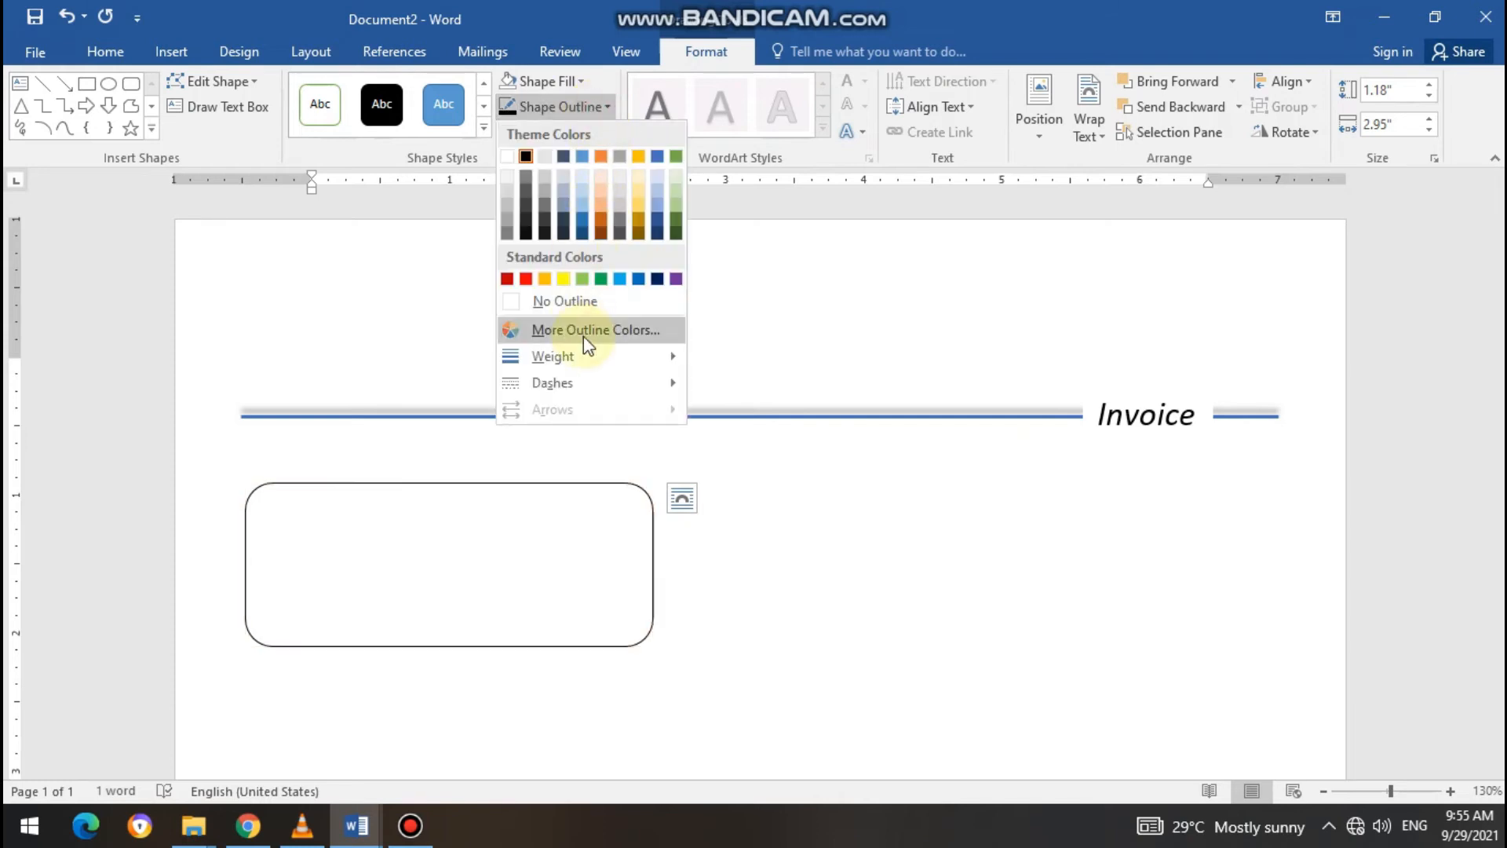
mouse_move(656, 356)
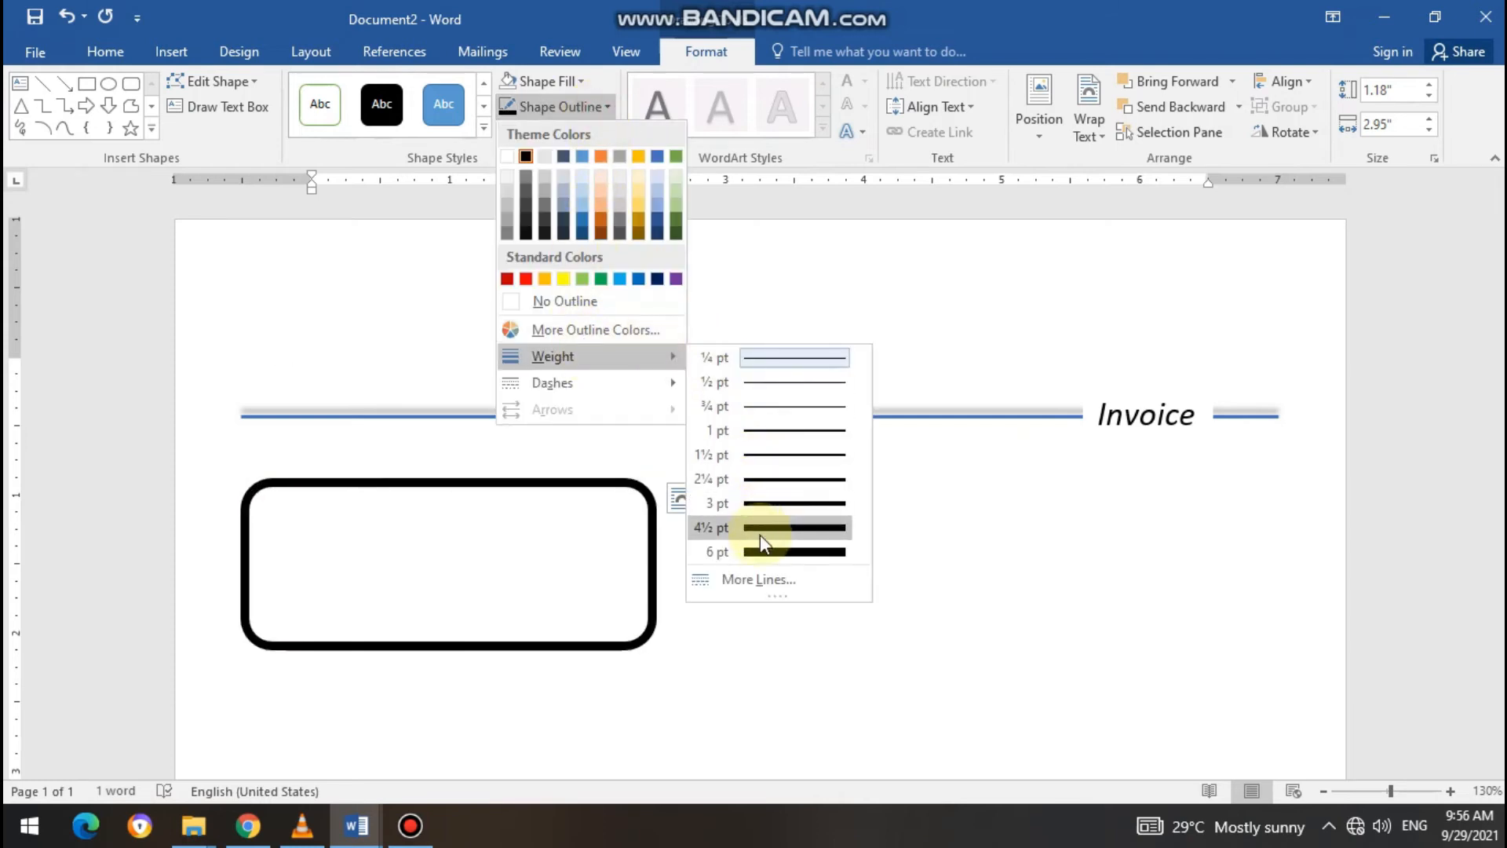
click(760, 360)
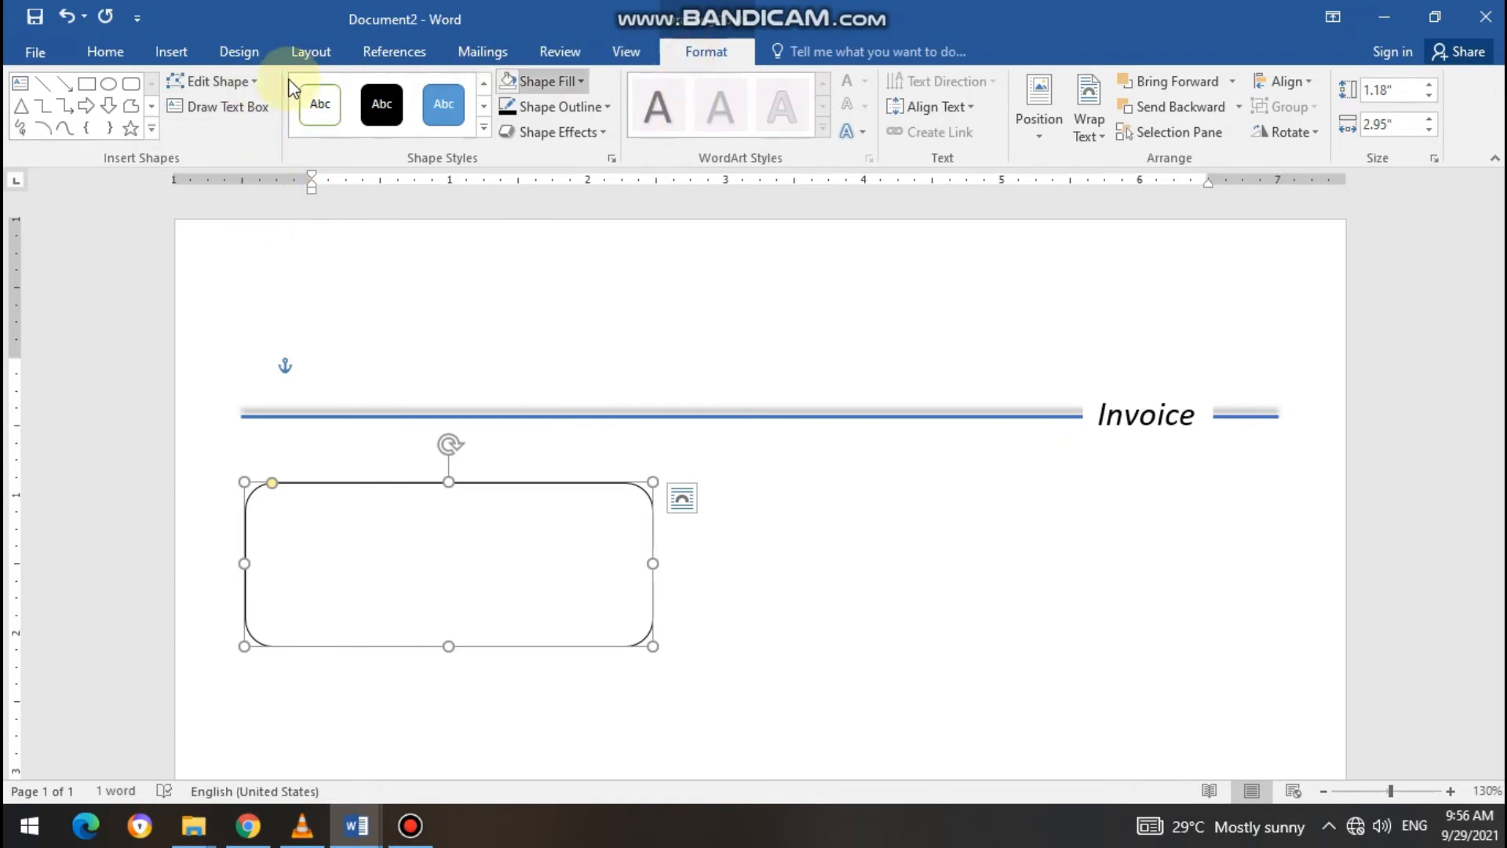
Add a text box reading "Bill To" over the rounded rectangle's top edge near its left corner, and narrow it to about 0.62 inch
click(225, 108)
drag(287, 467, 425, 510)
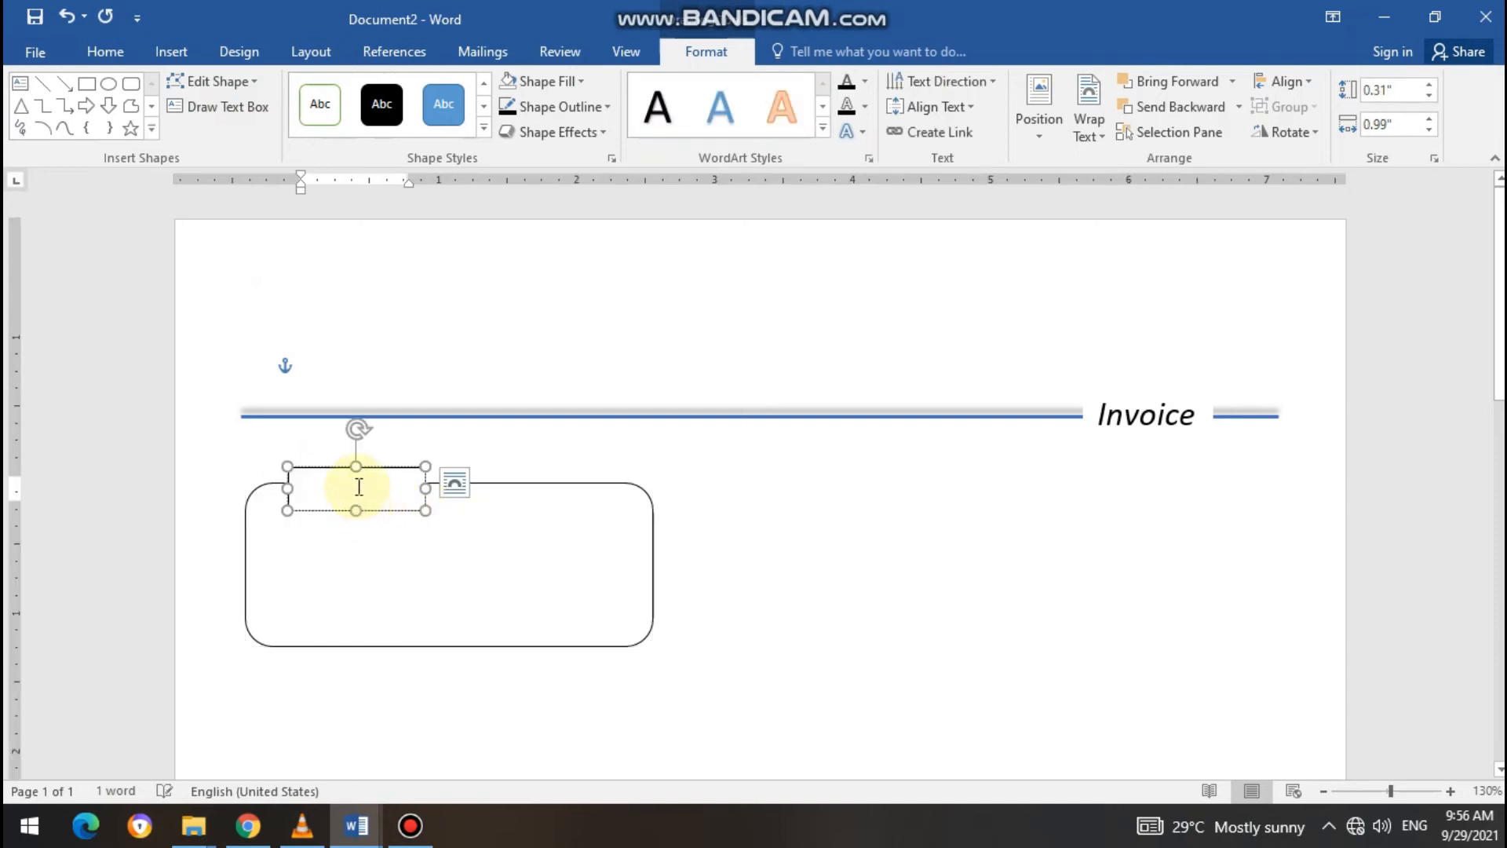
text(Bill To)
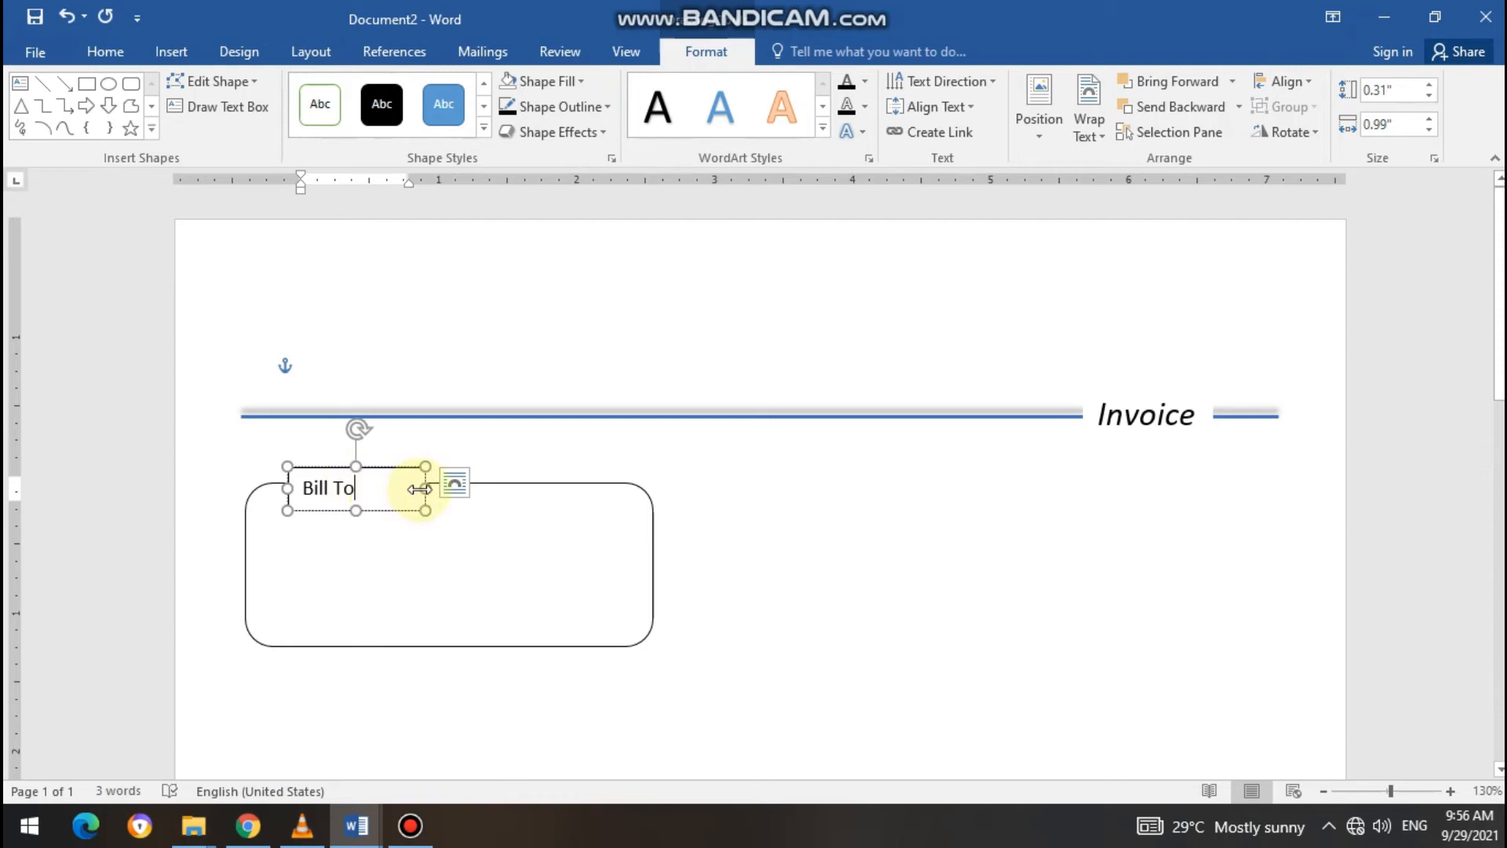
drag(419, 488, 379, 489)
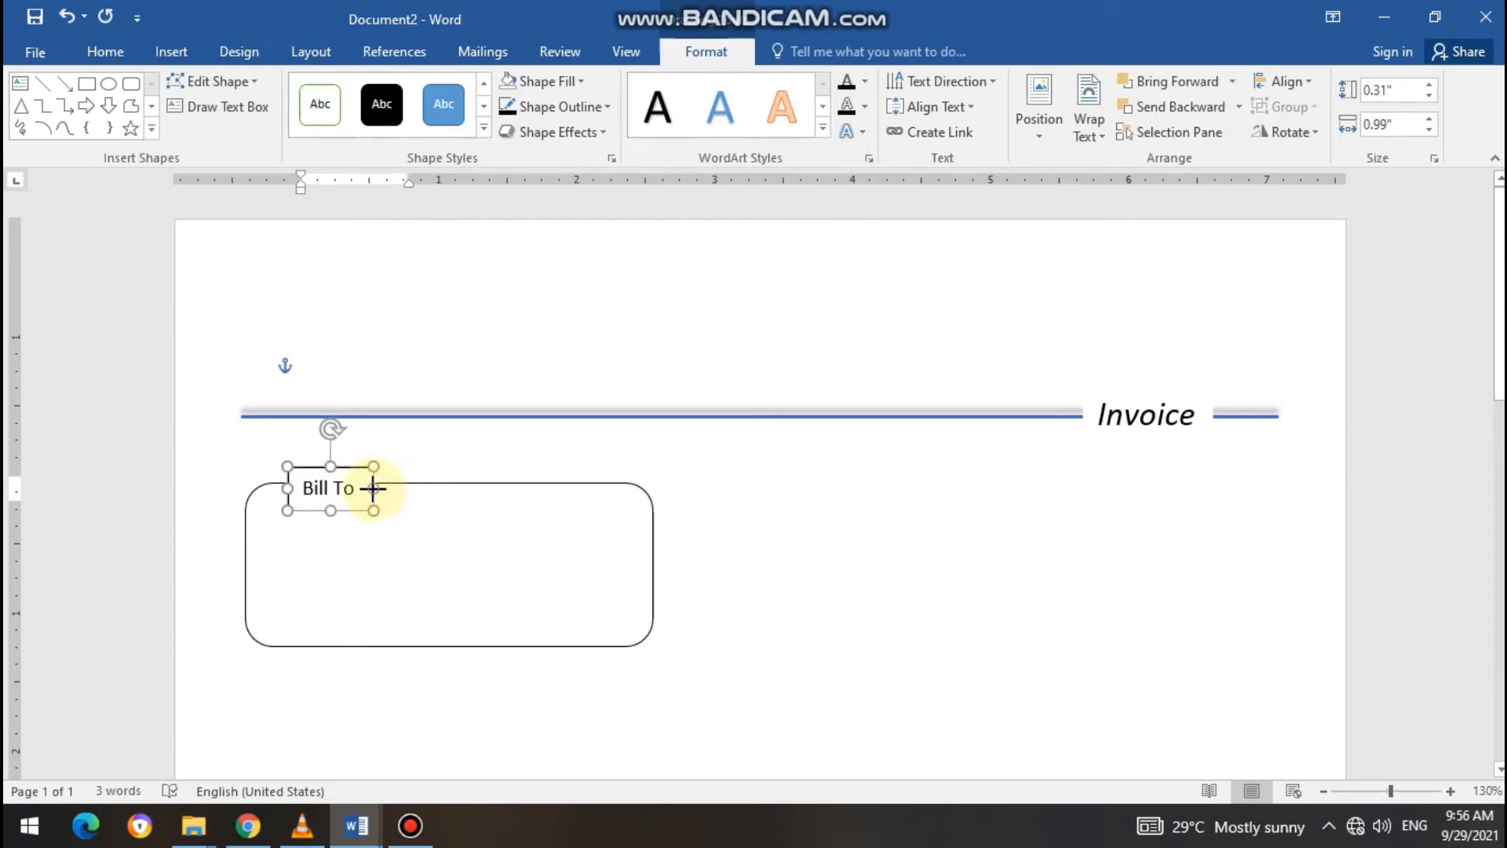
Set the Bill To text box's wrapping to Square and remove its outline
click(1099, 138)
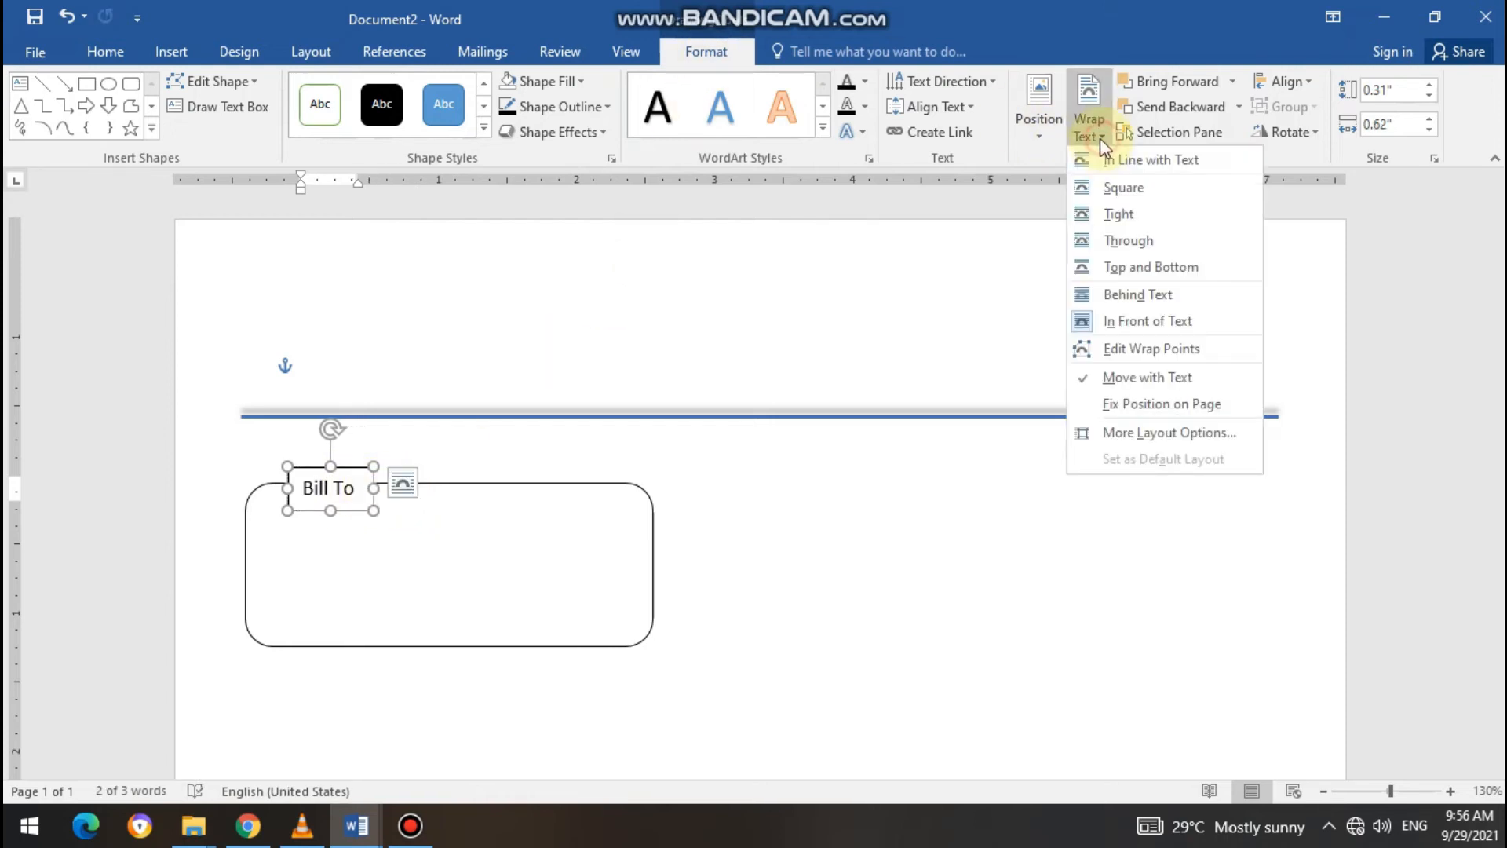
click(1123, 188)
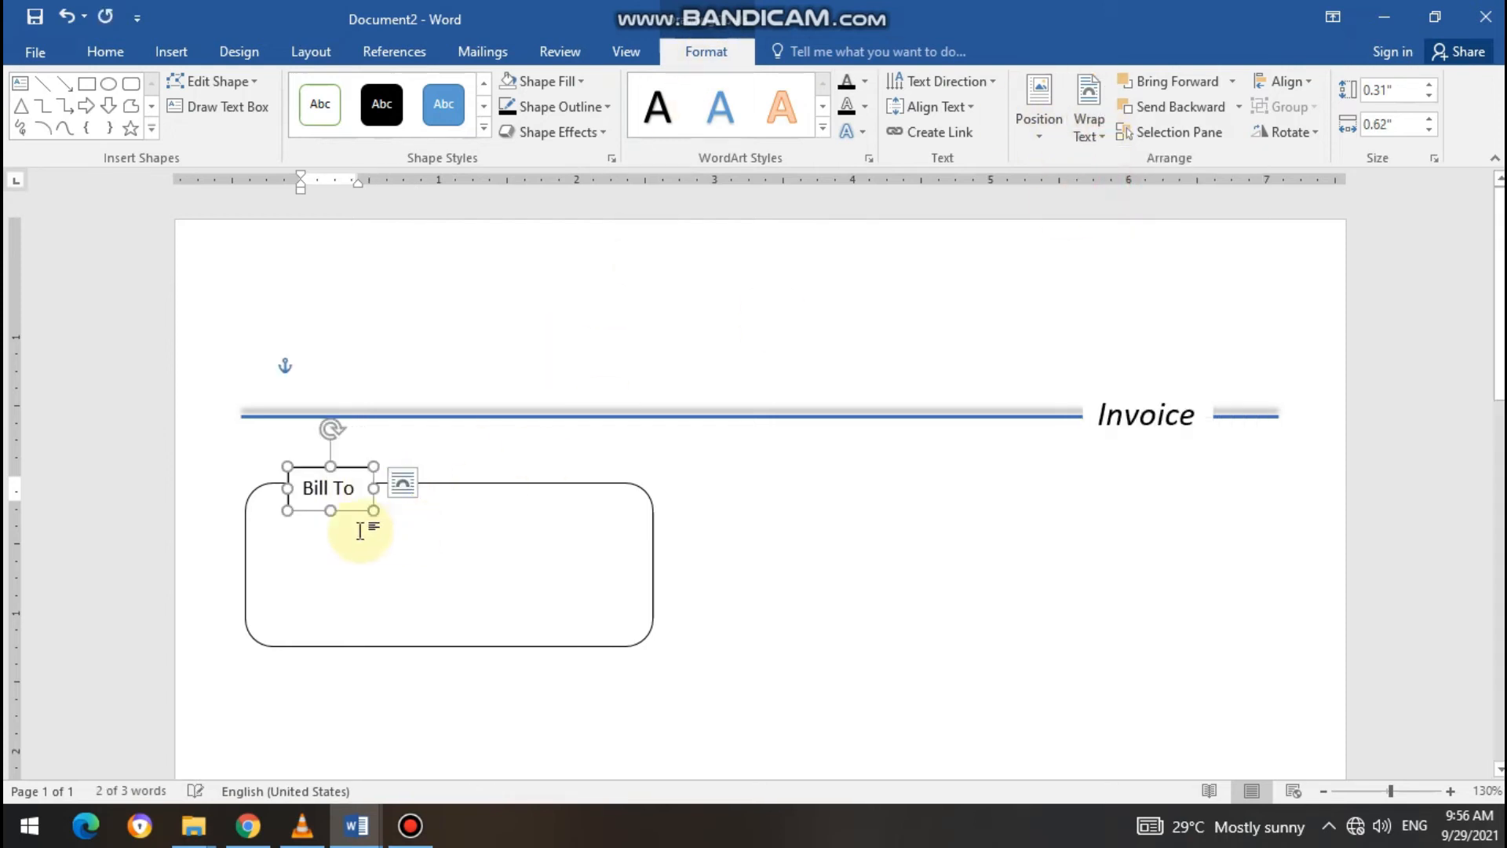
click(608, 108)
click(543, 302)
click(397, 528)
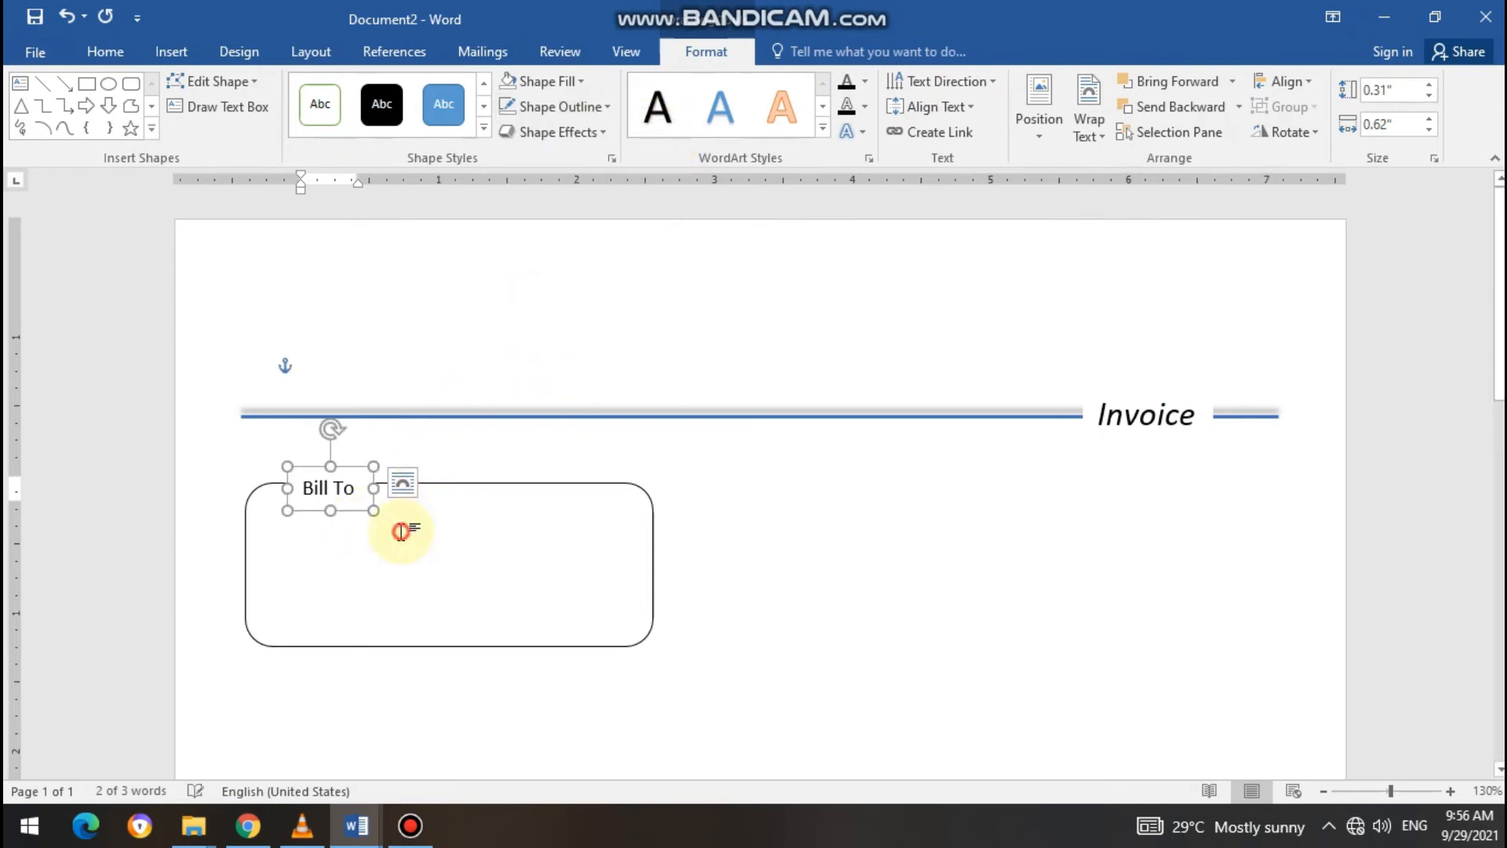
click(328, 491)
click(554, 589)
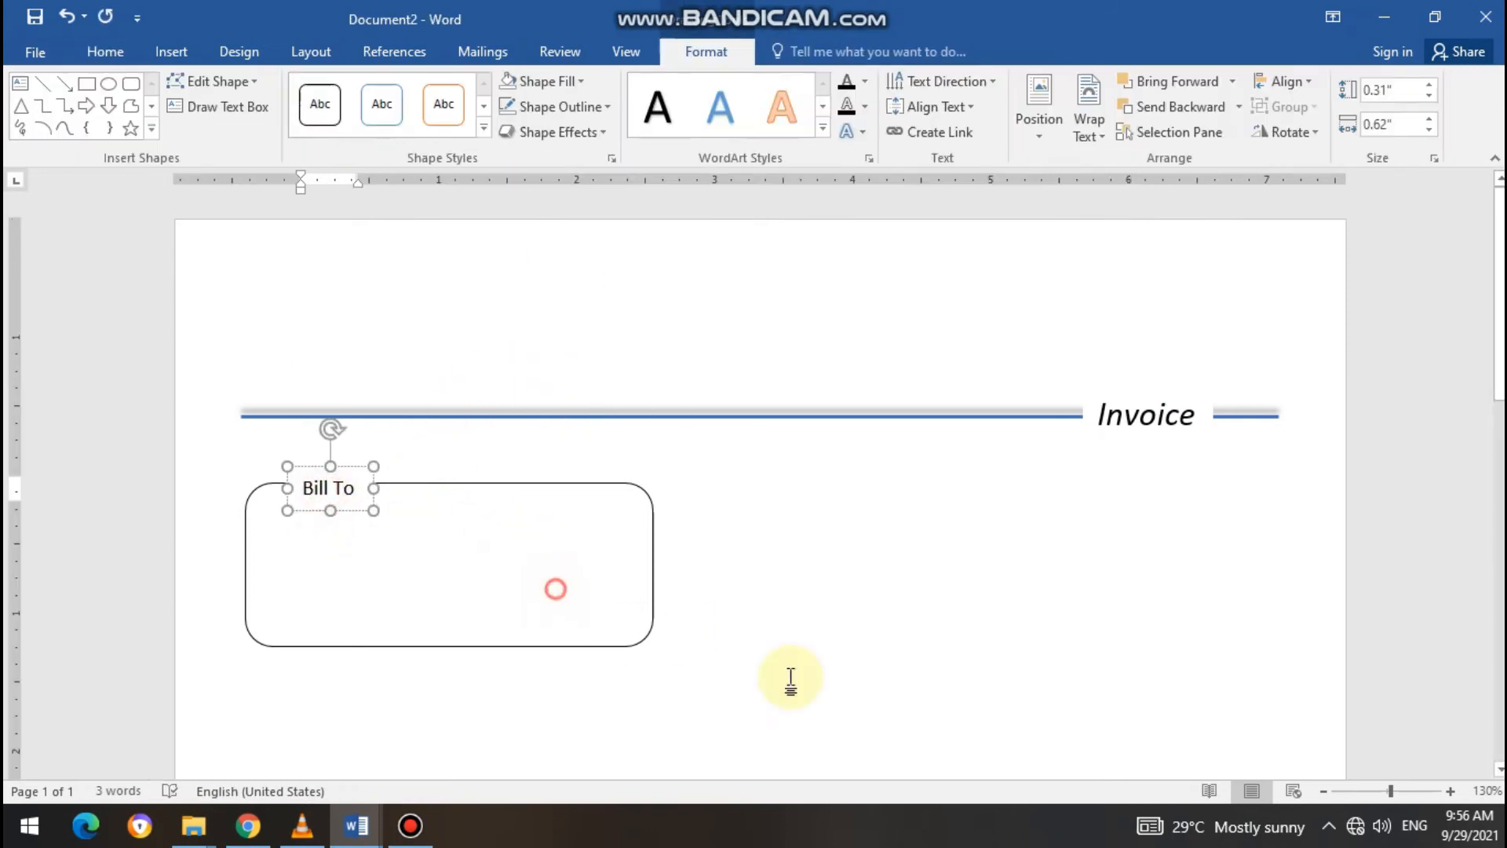
Move the Bill To label onto the middle of the rounded rectangle's right edge
scroll(958, 714, down, 1)
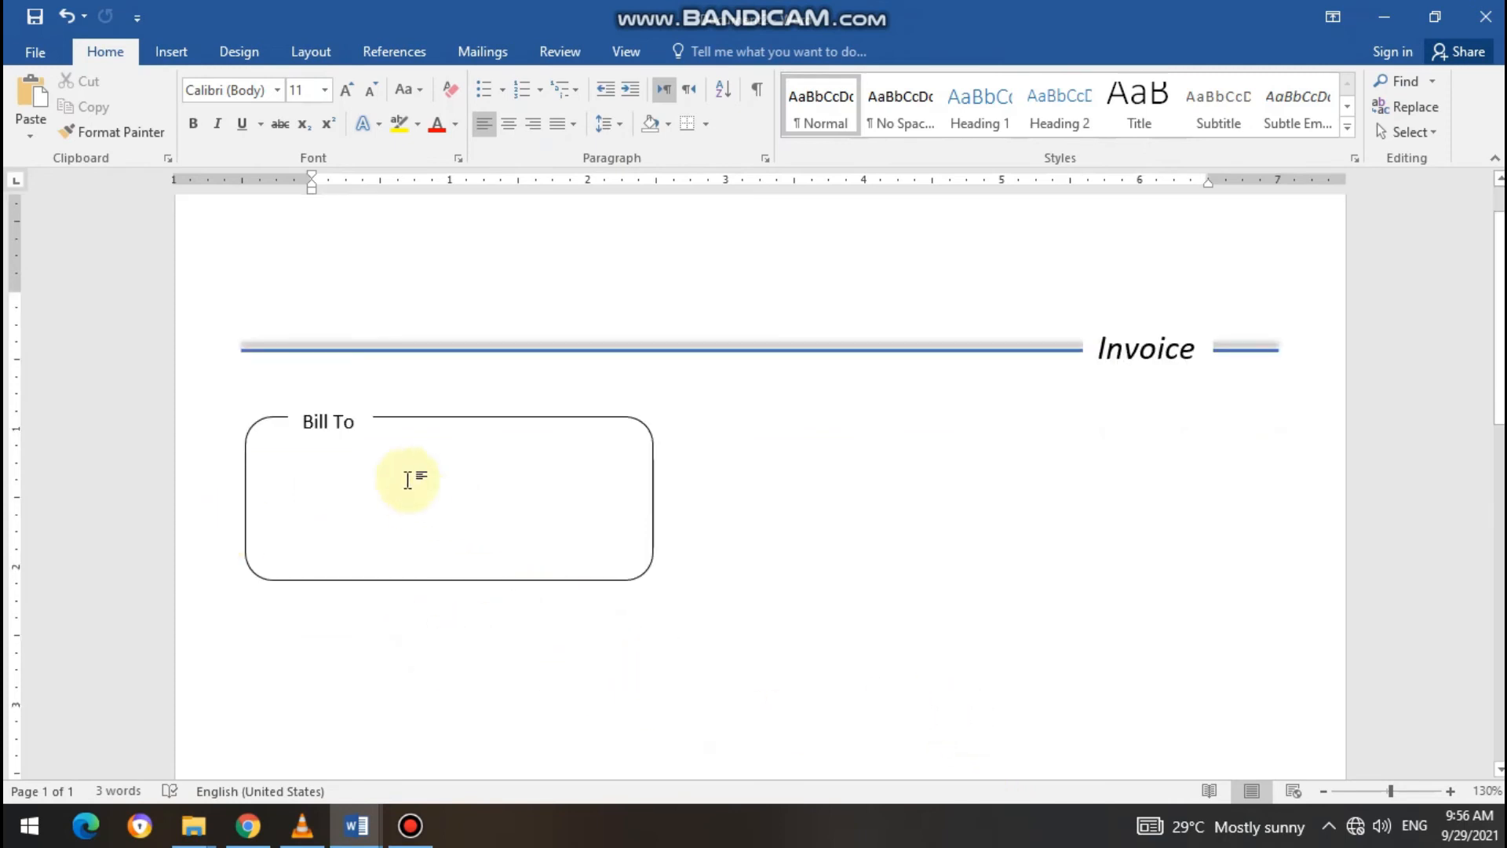
click(311, 422)
drag(299, 404, 632, 481)
click(714, 651)
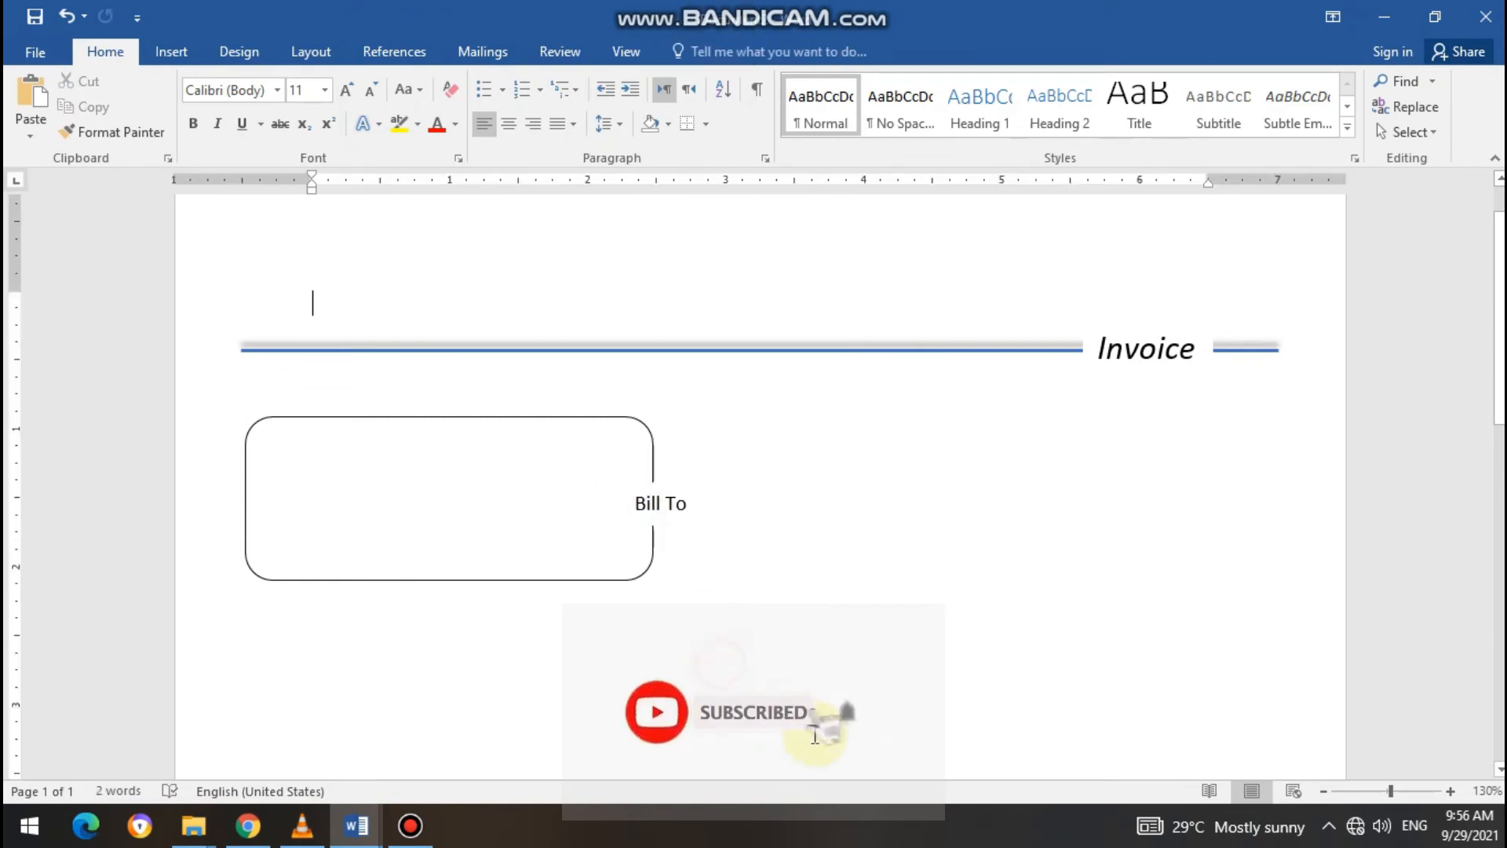
Move the Bill To label onto the rounded rectangle's lower-right corner
click(658, 503)
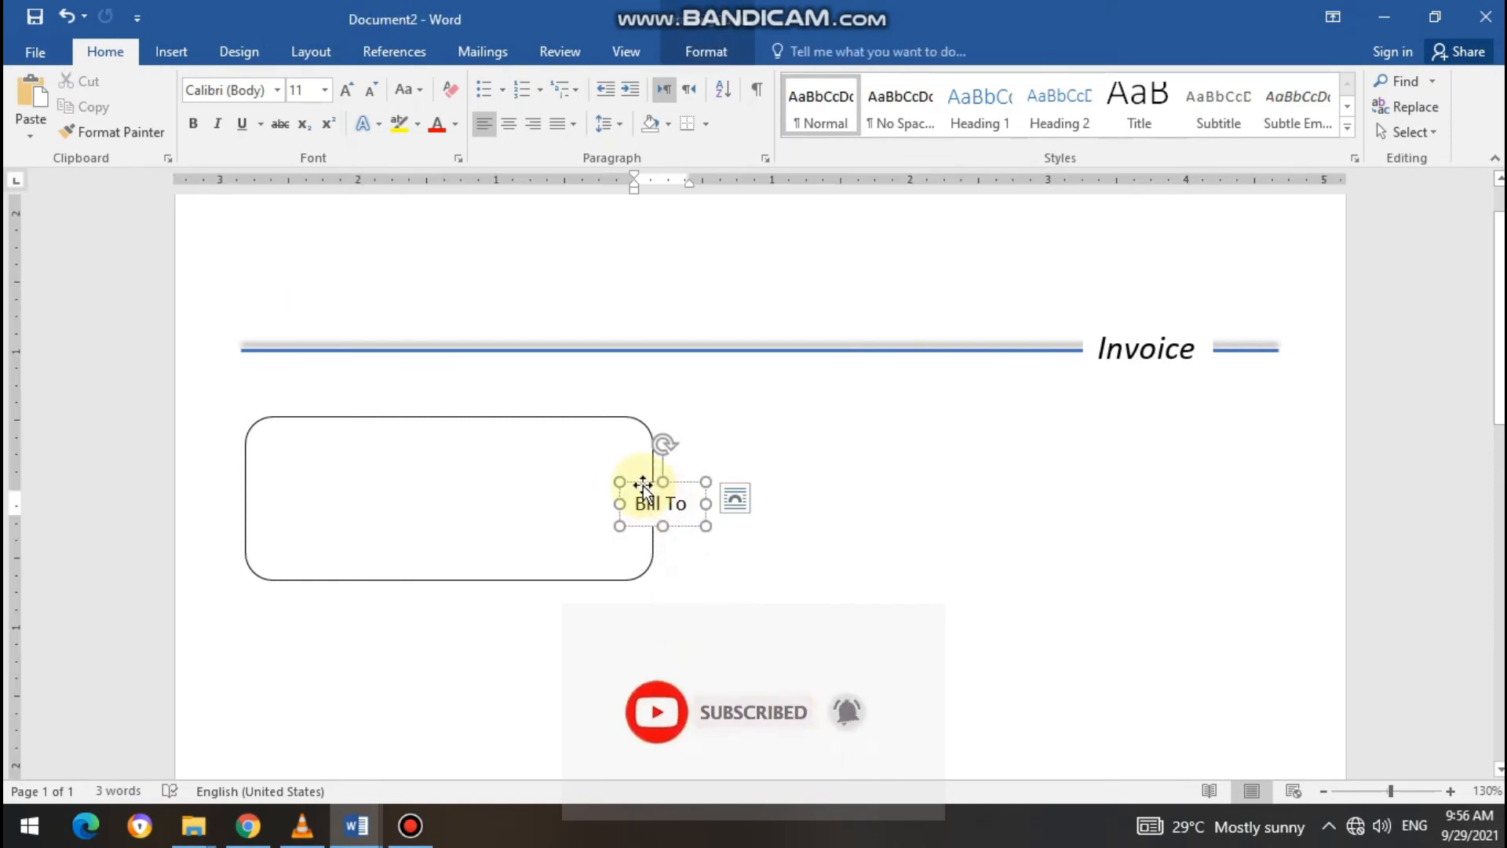
drag(643, 484, 643, 555)
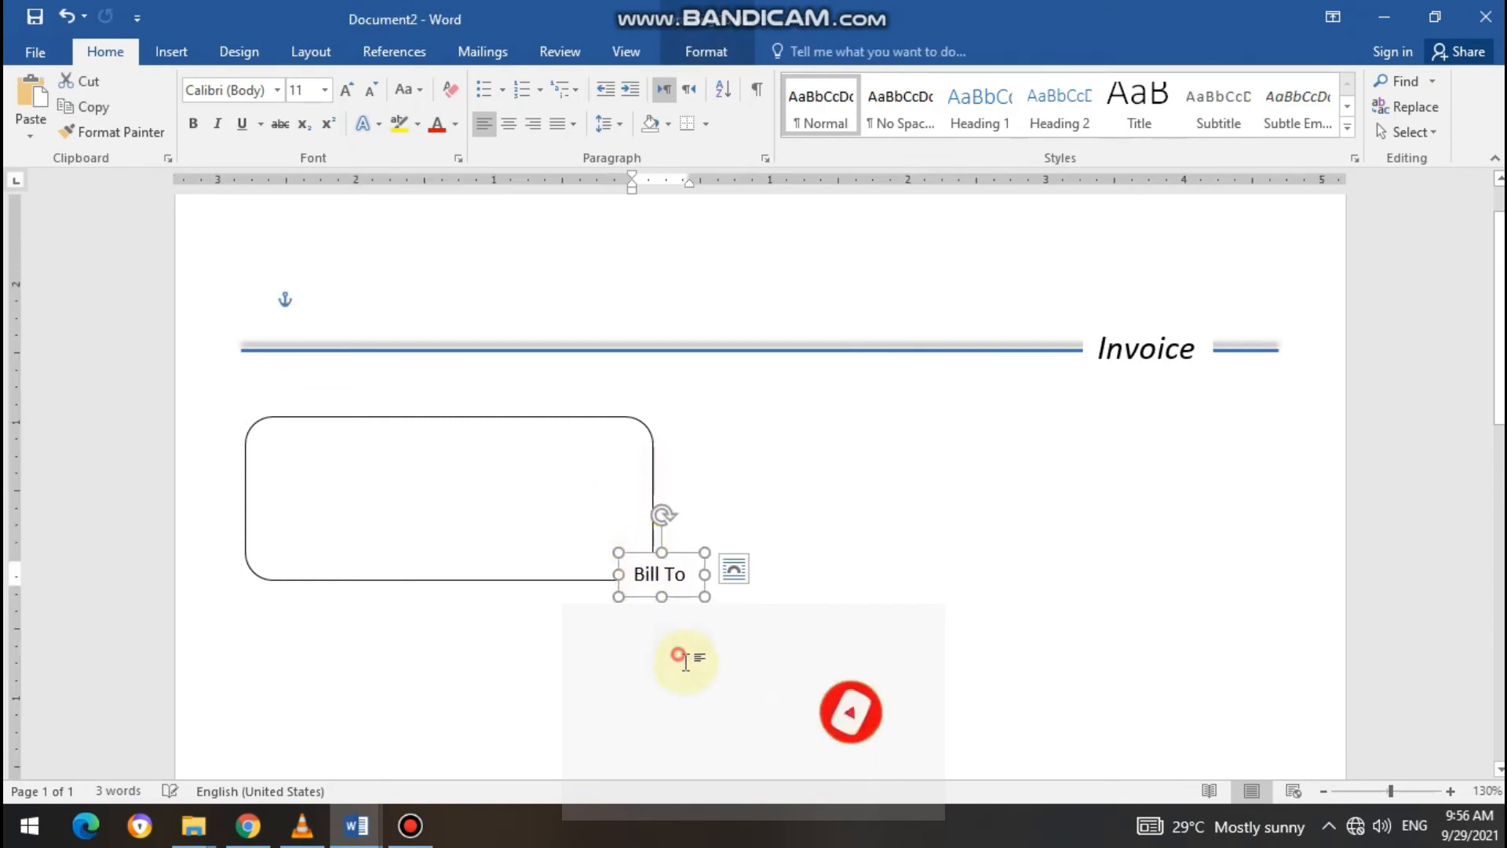
click(672, 649)
Move the Bill To label onto the rounded rectangle's top edge, near its left corner
click(651, 574)
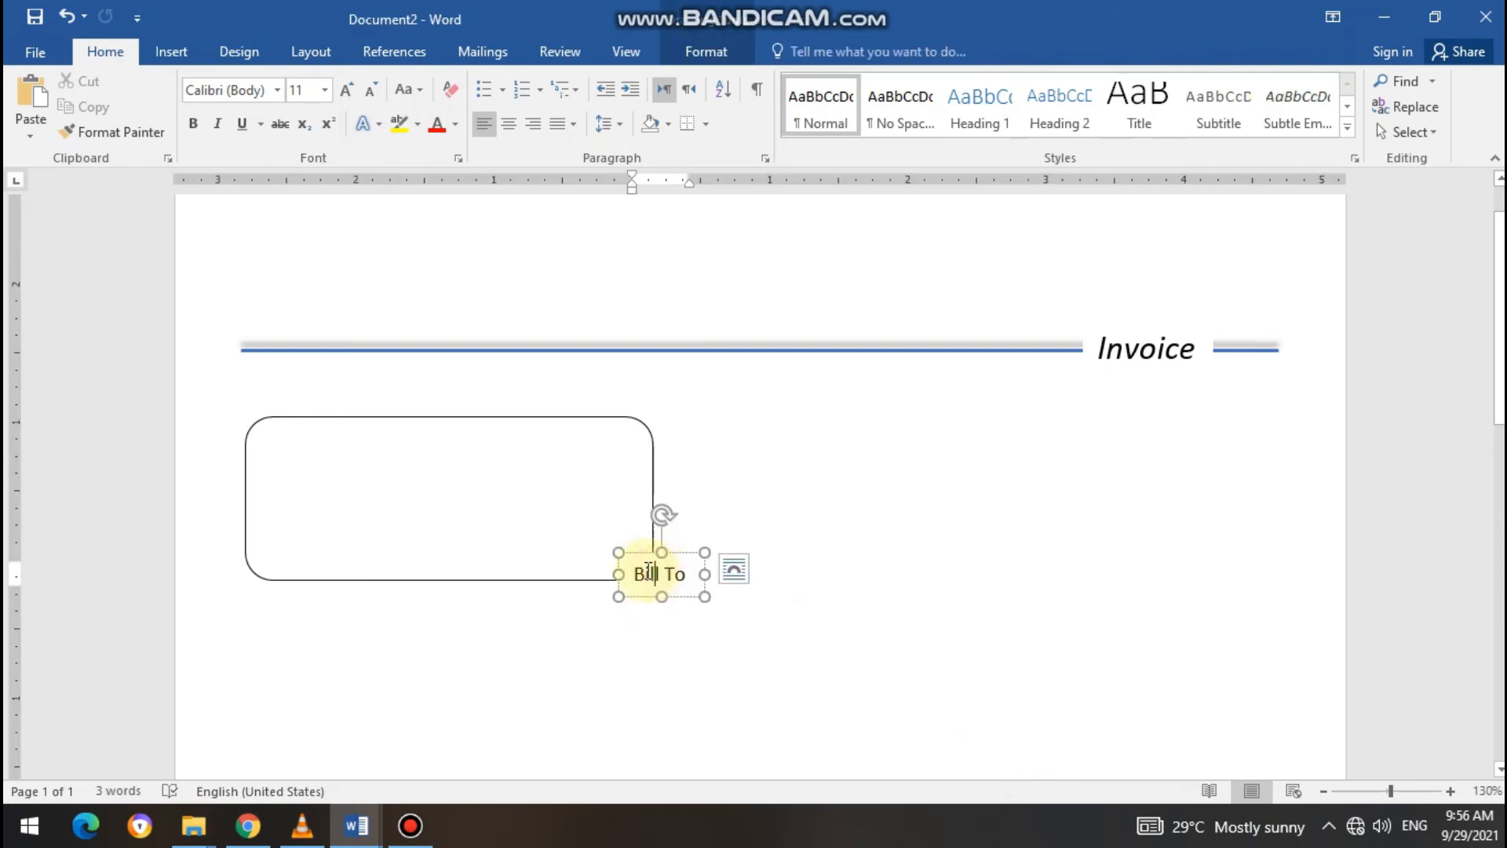
drag(640, 554, 296, 397)
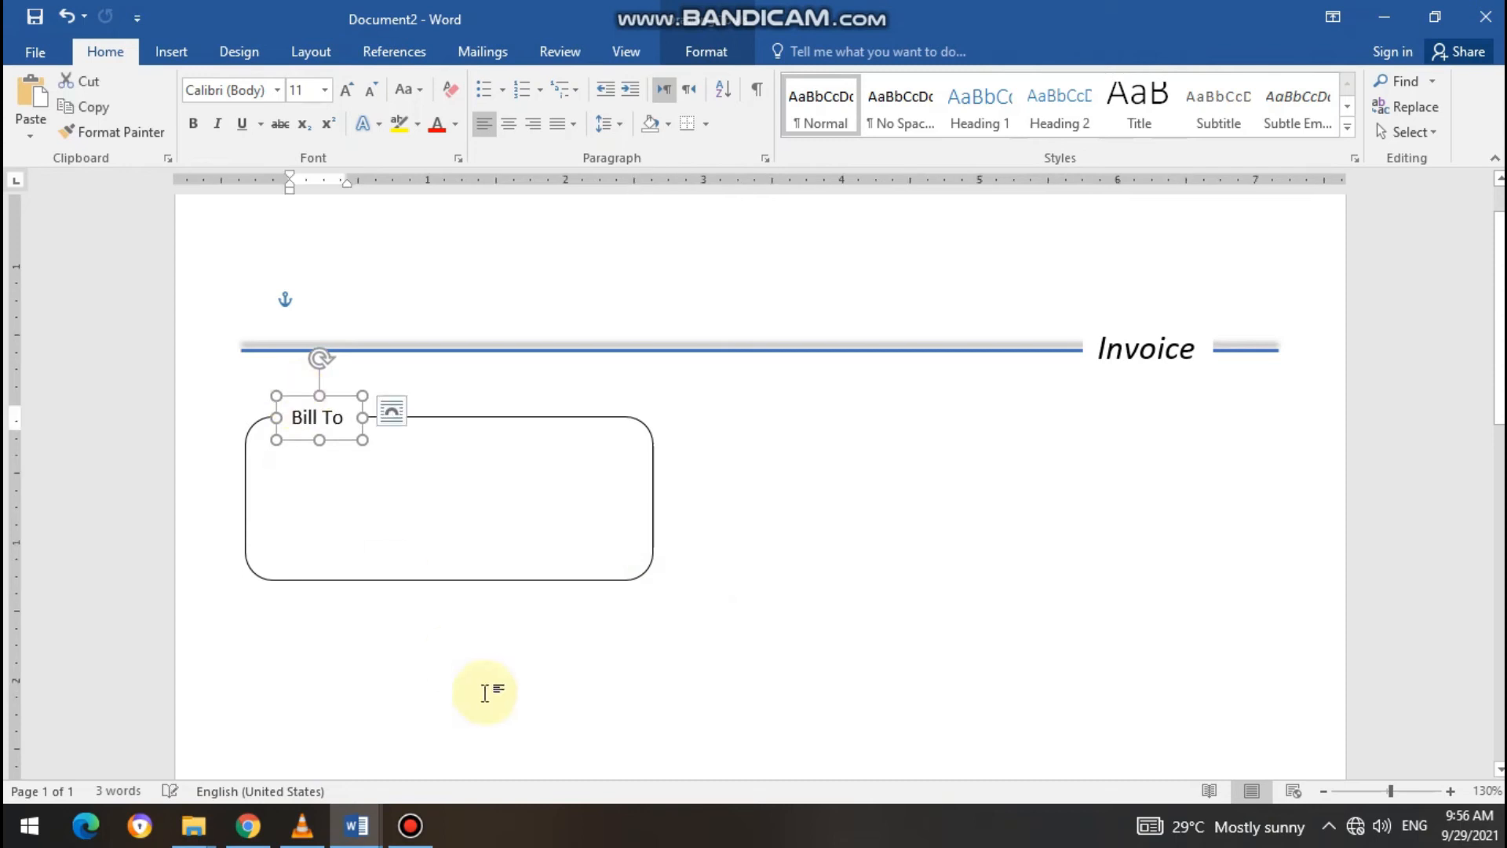
click(495, 697)
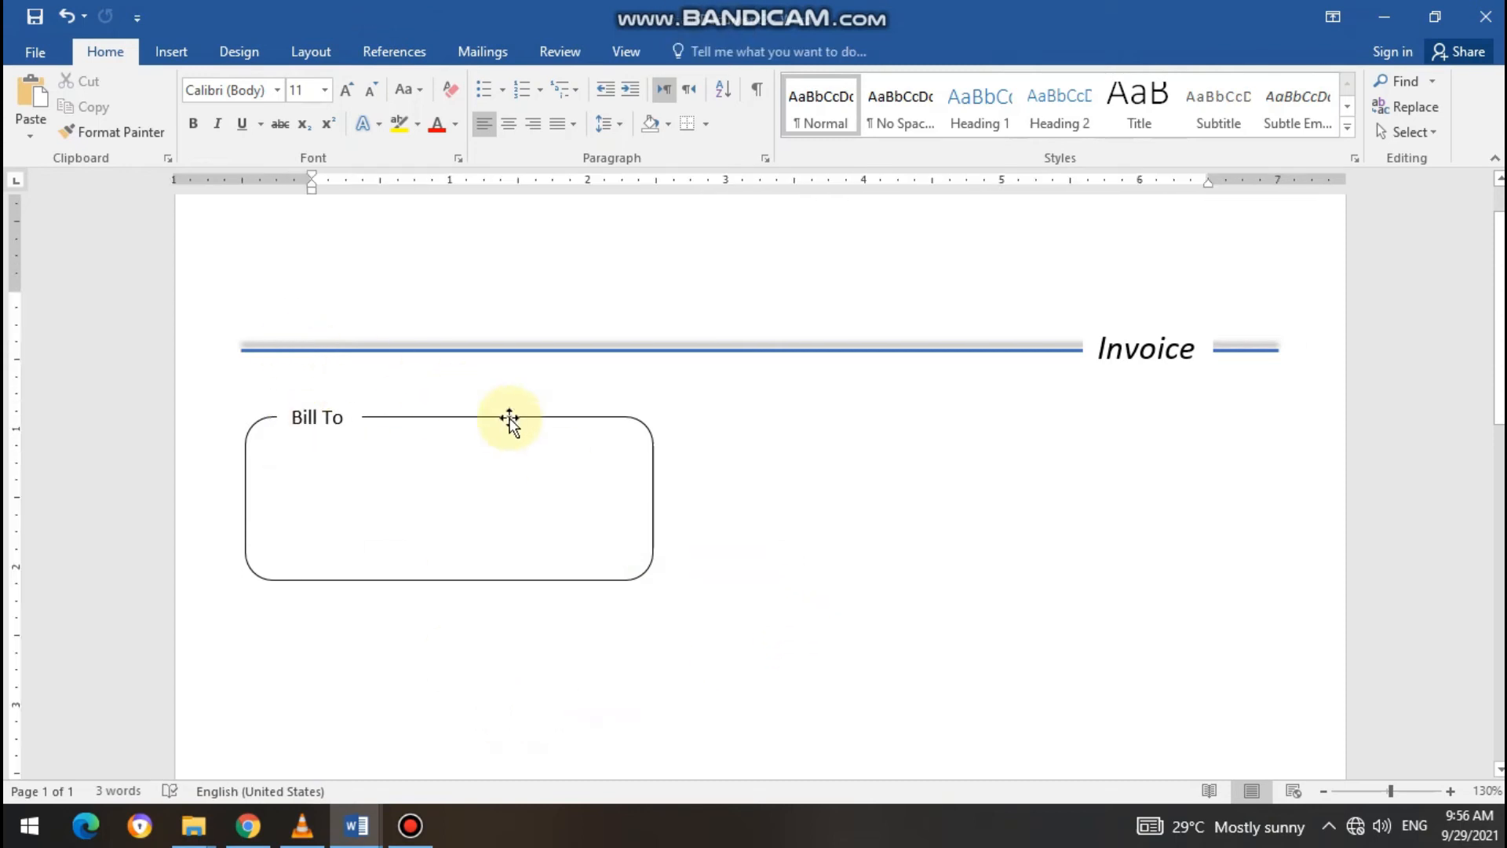
Draw a second rounded rectangle, about 4.3 inches wide and 1.22 inches high, to the right of the Bill To box
click(311, 55)
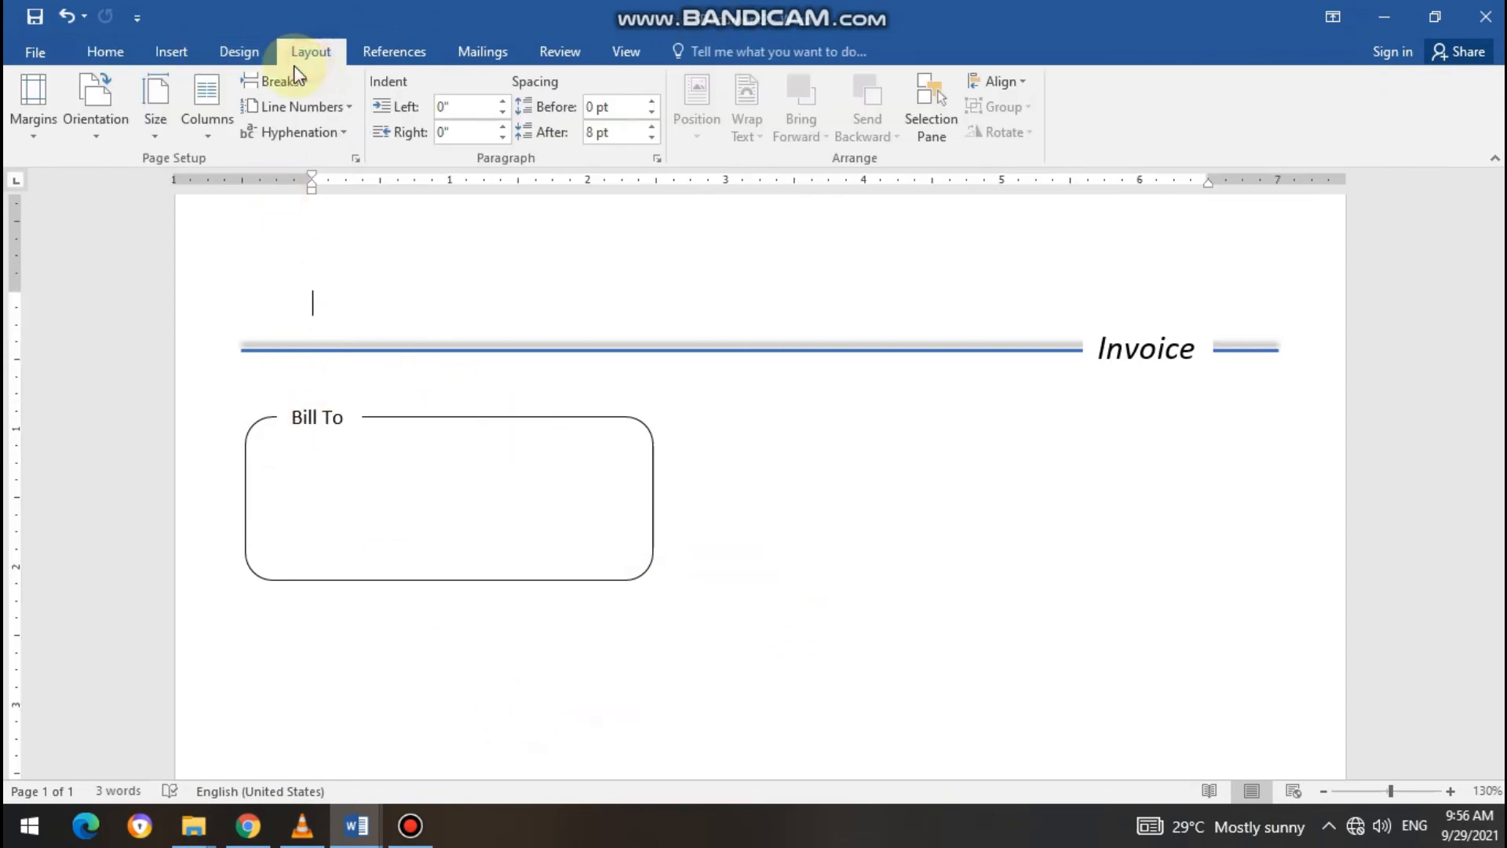
click(234, 51)
click(171, 52)
click(307, 129)
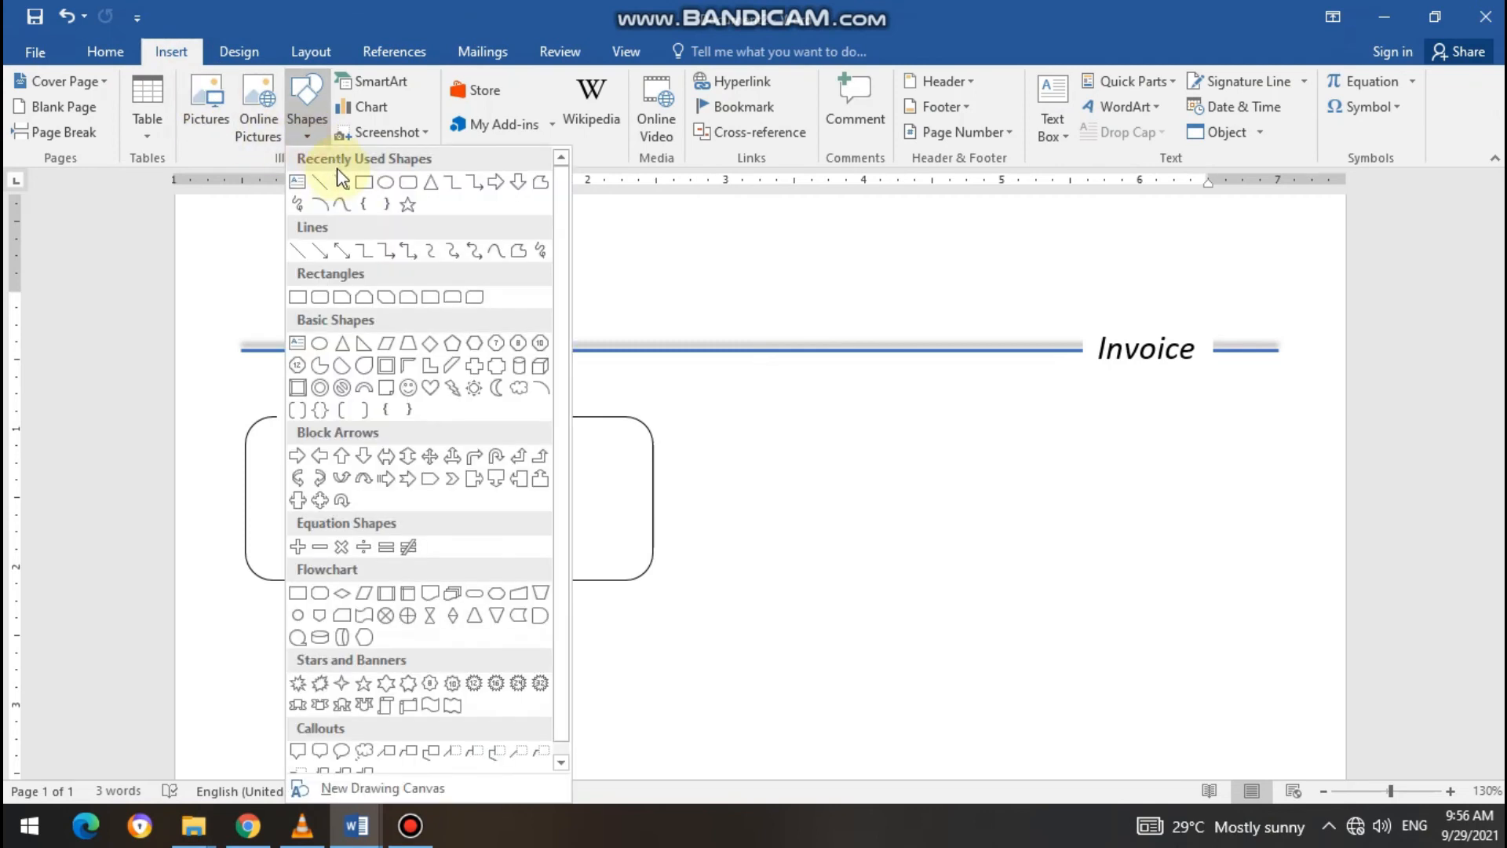
click(407, 192)
mouse_move(680, 414)
mouse_down()
mouse_move(730, 447)
mouse_move(1042, 549)
mouse_up()
mouse_move(1163, 584)
mouse_down()
mouse_move(1245, 599)
mouse_move(1281, 592)
mouse_move(1272, 584)
mouse_up()
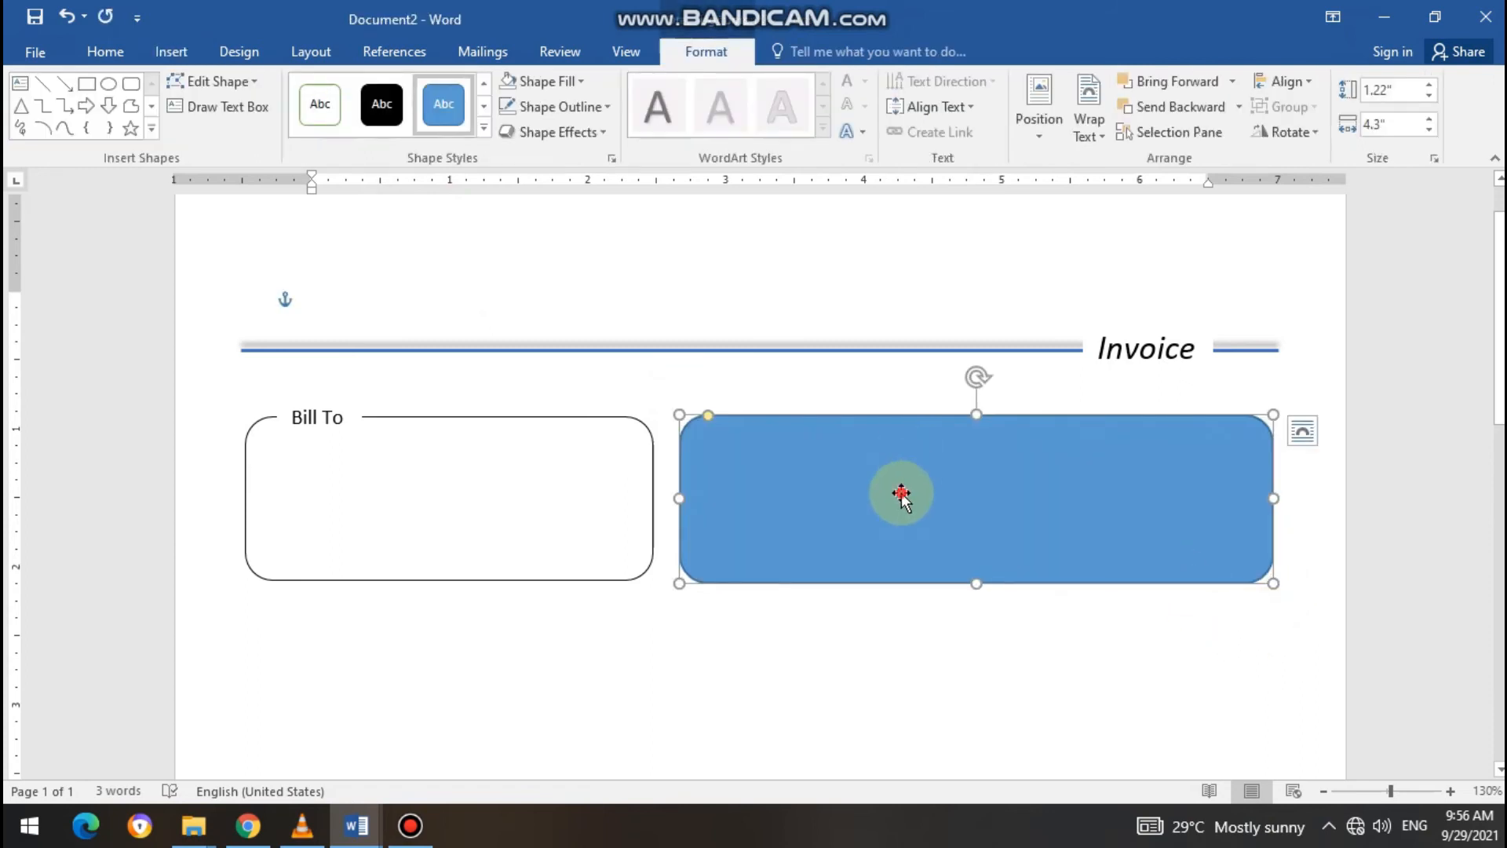
Remove the second rounded rectangle's fill and give it a black ¼ pt outline
click(609, 107)
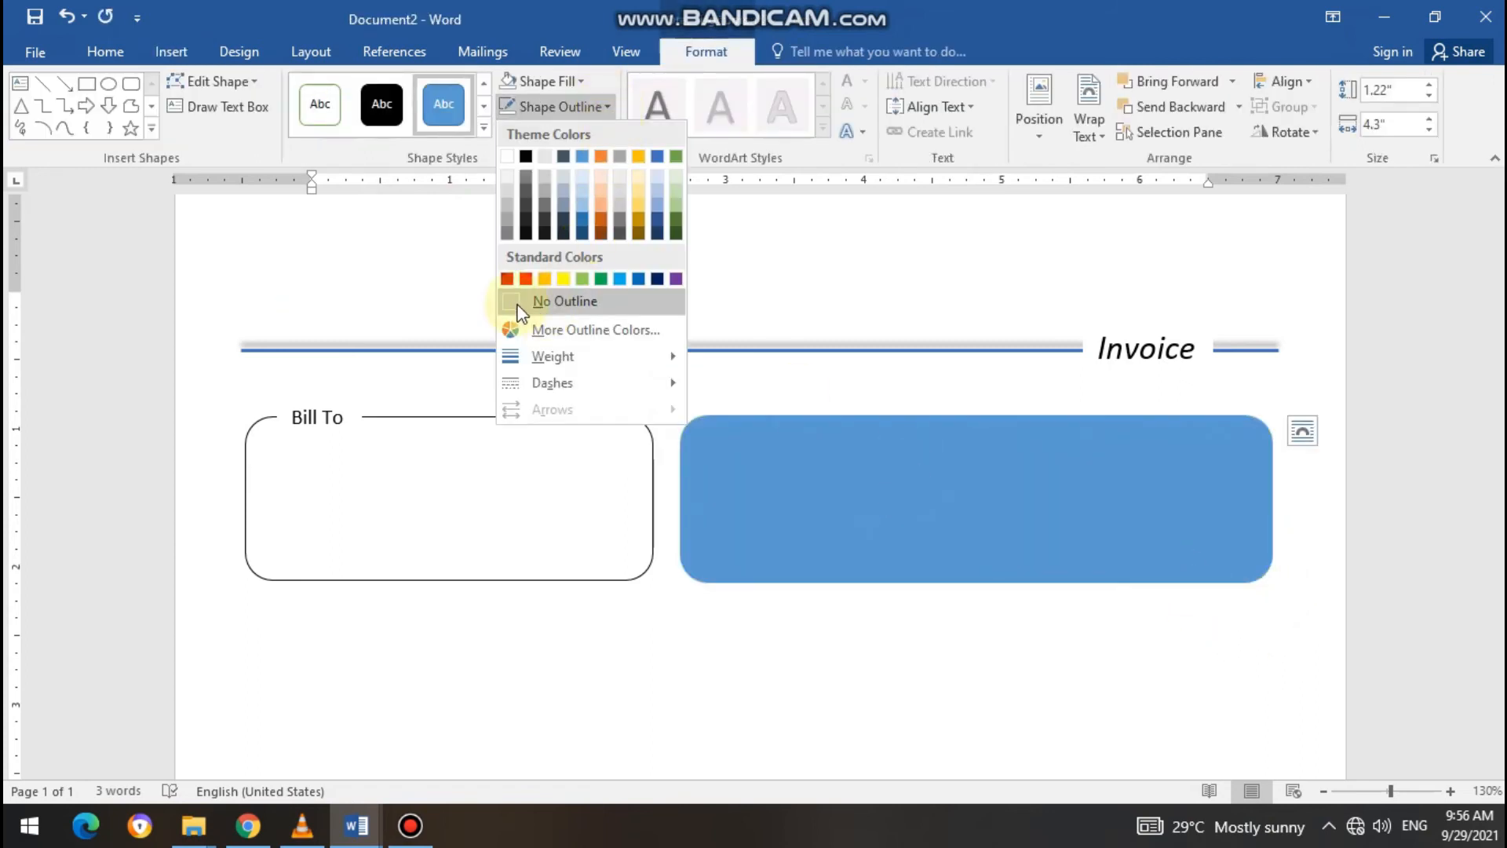
click(582, 79)
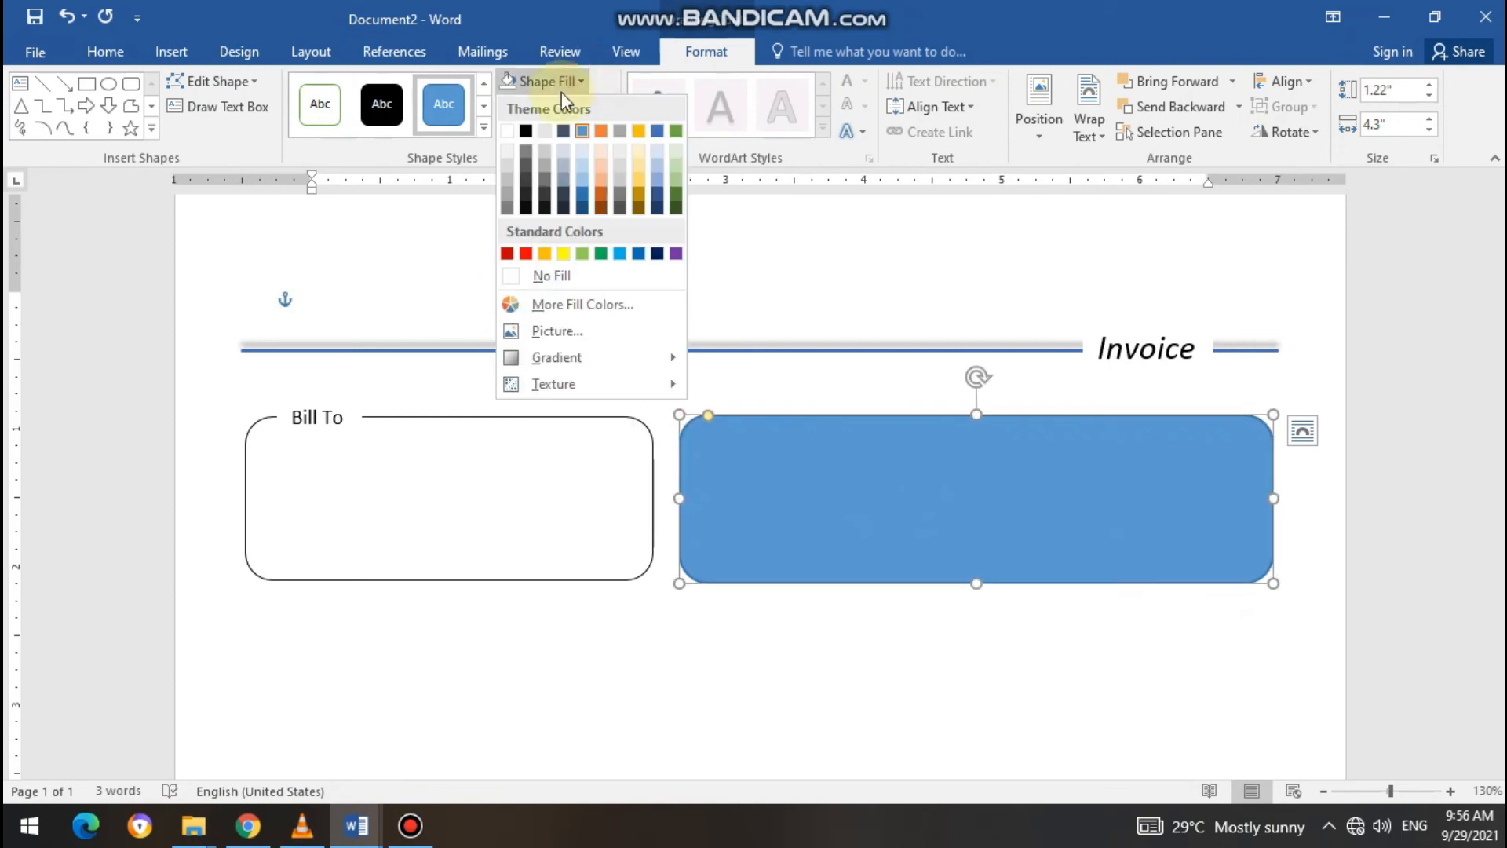
click(516, 276)
click(610, 107)
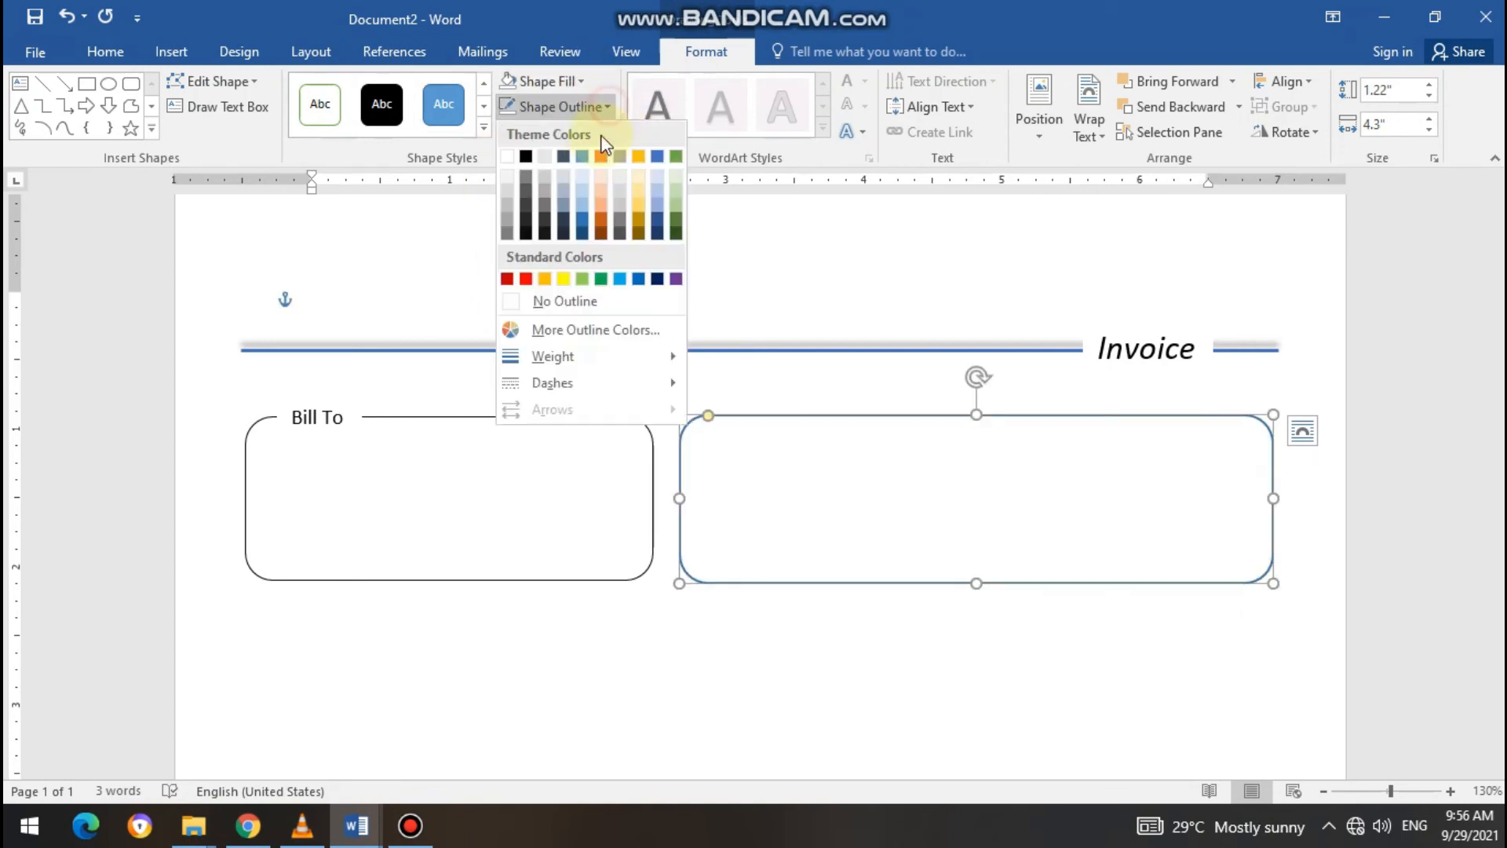
mouse_move(611, 364)
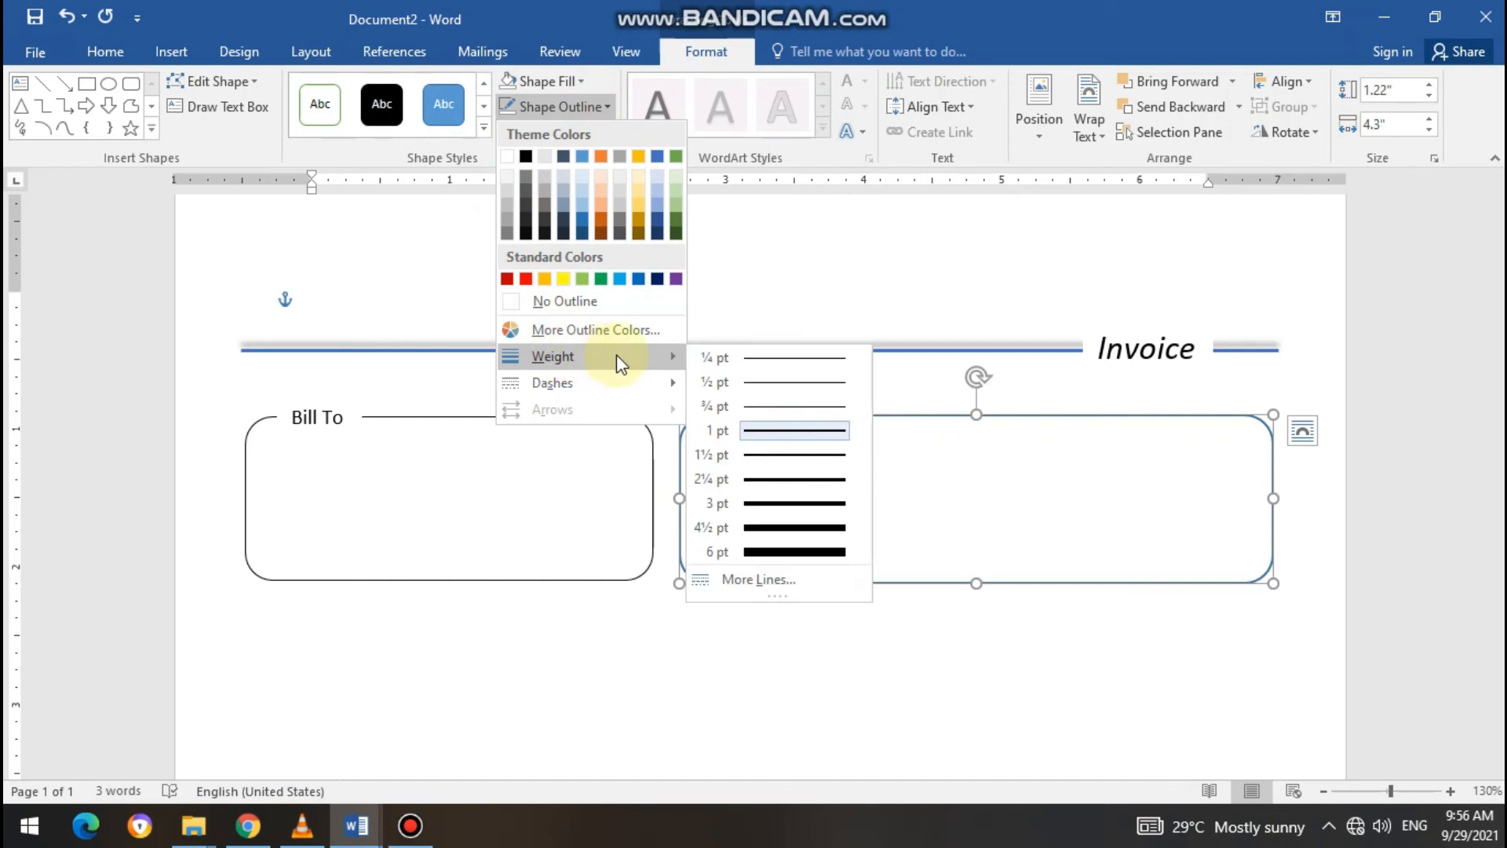
click(773, 359)
click(596, 106)
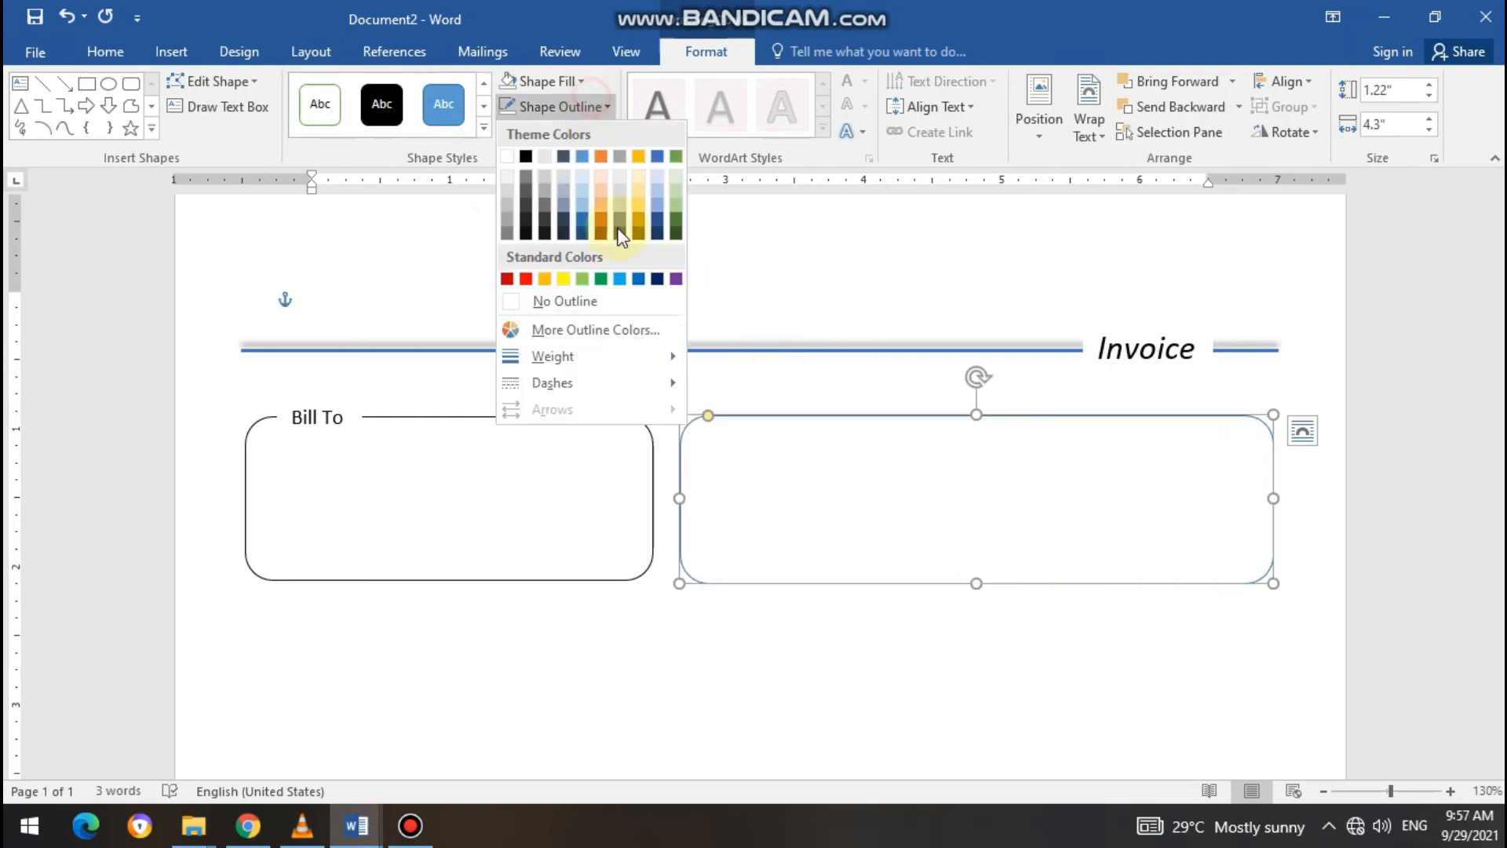
click(527, 157)
click(748, 444)
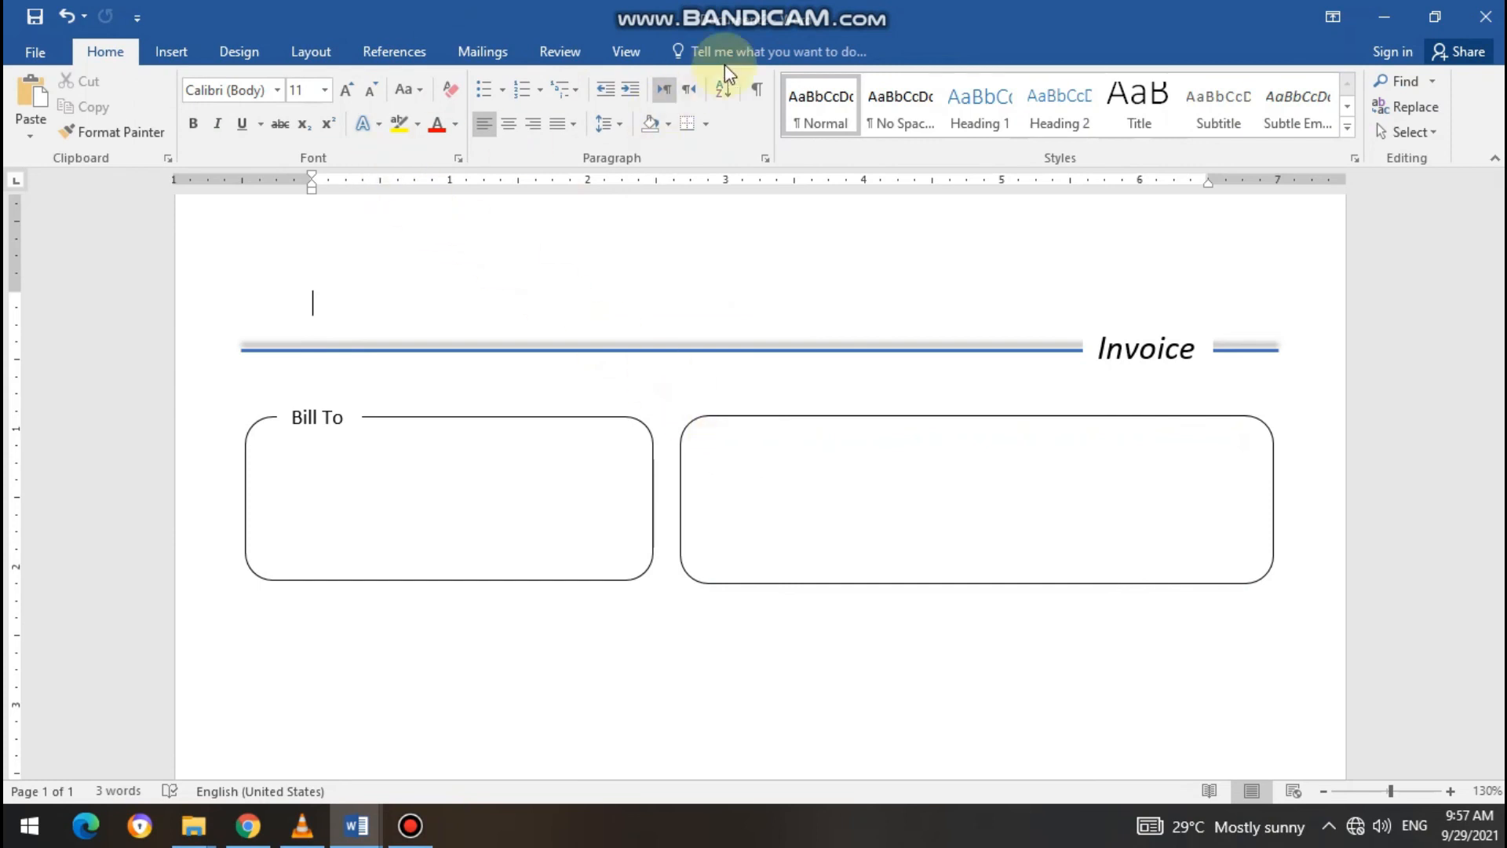
Add a text box reading "Ship To" over the second rectangle's top edge near its left corner, and narrow it to about 0.73 inch
click(613, 51)
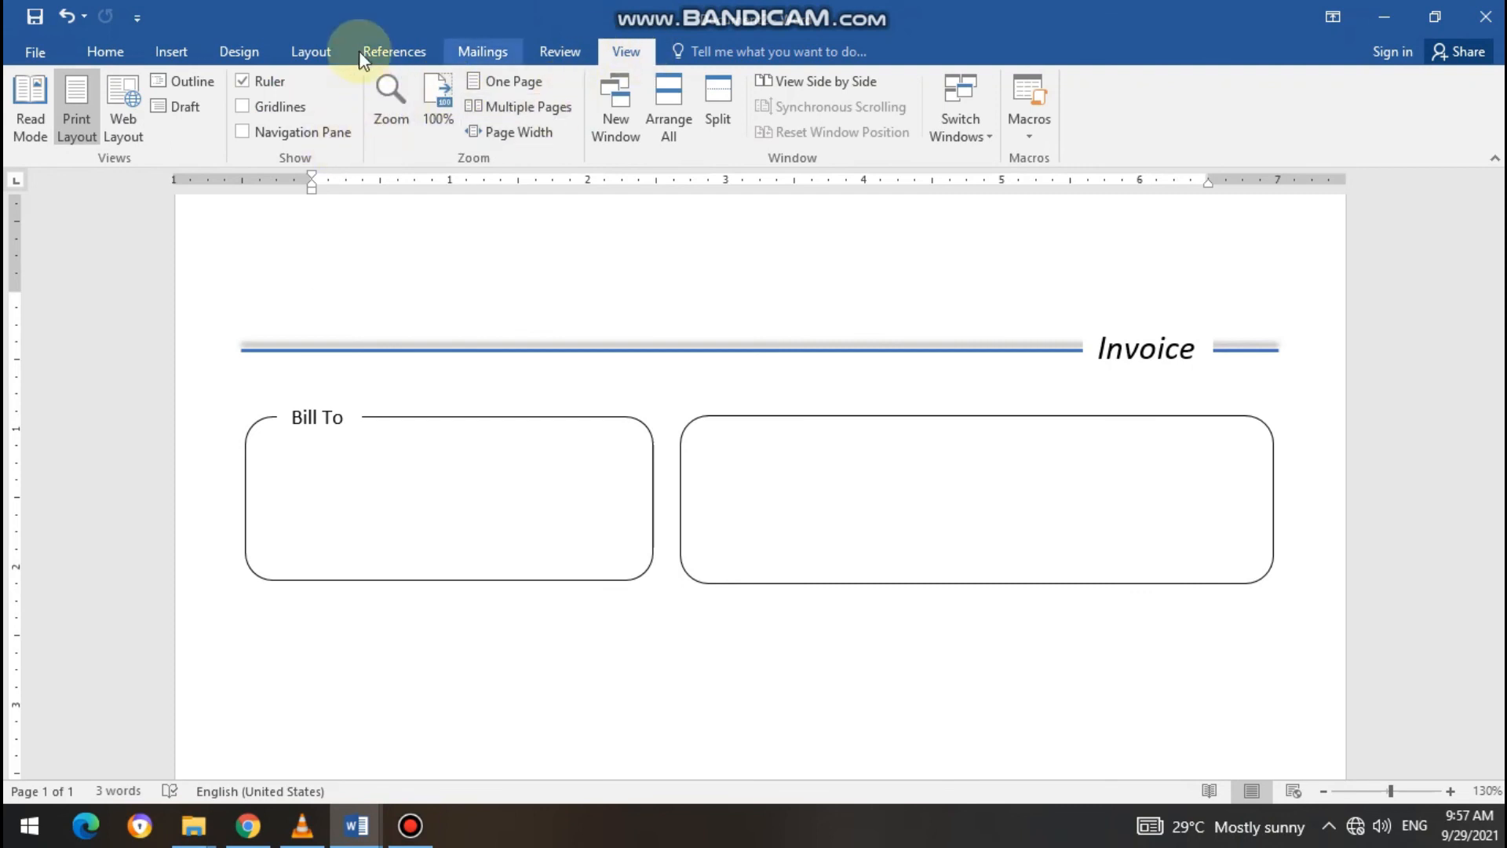
click(738, 420)
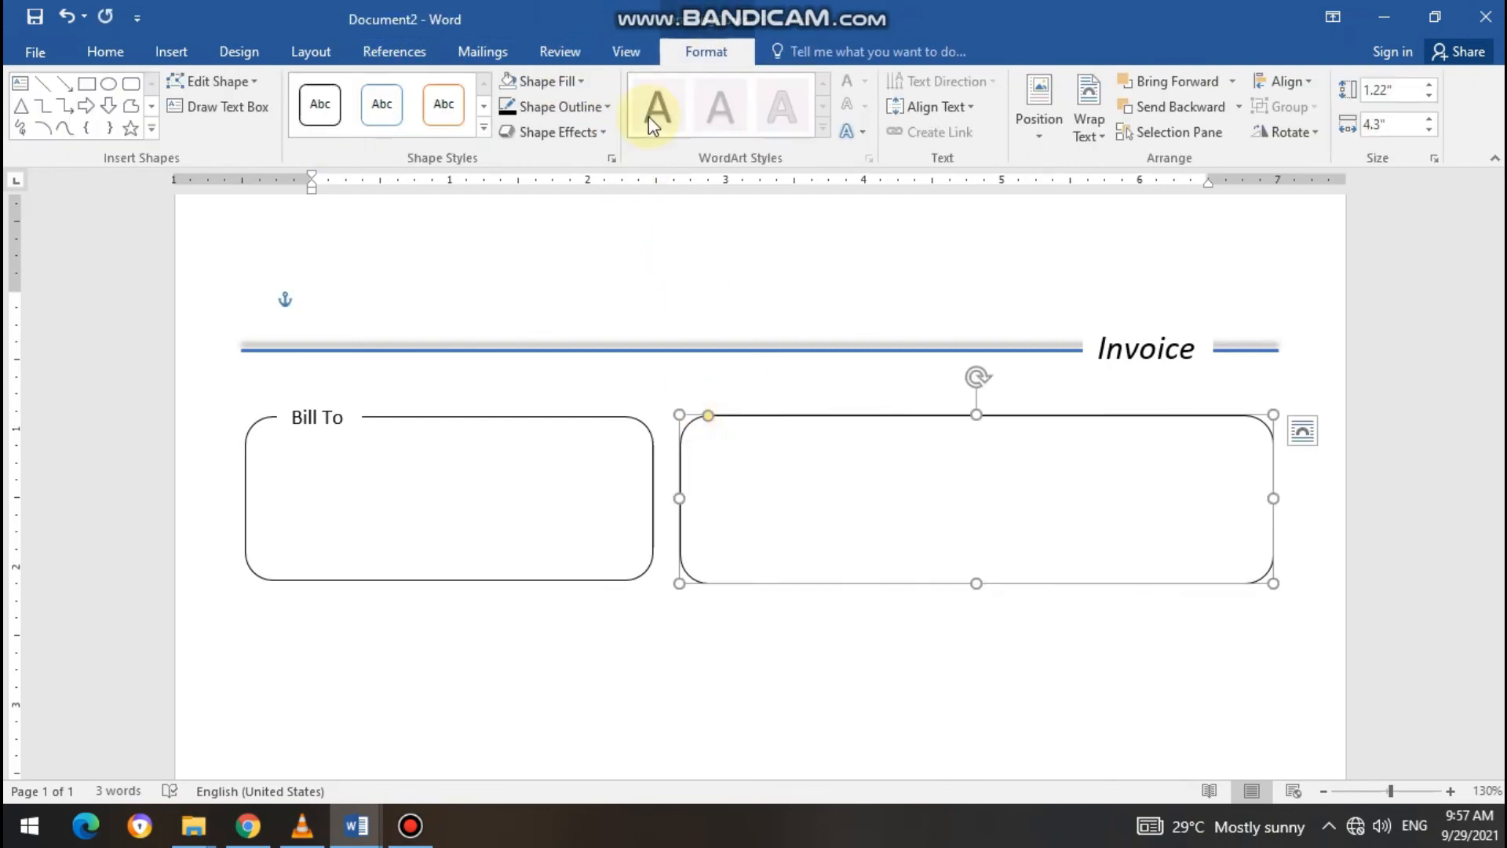
click(223, 110)
mouse_move(741, 399)
mouse_down()
mouse_move(804, 434)
mouse_move(880, 442)
mouse_up()
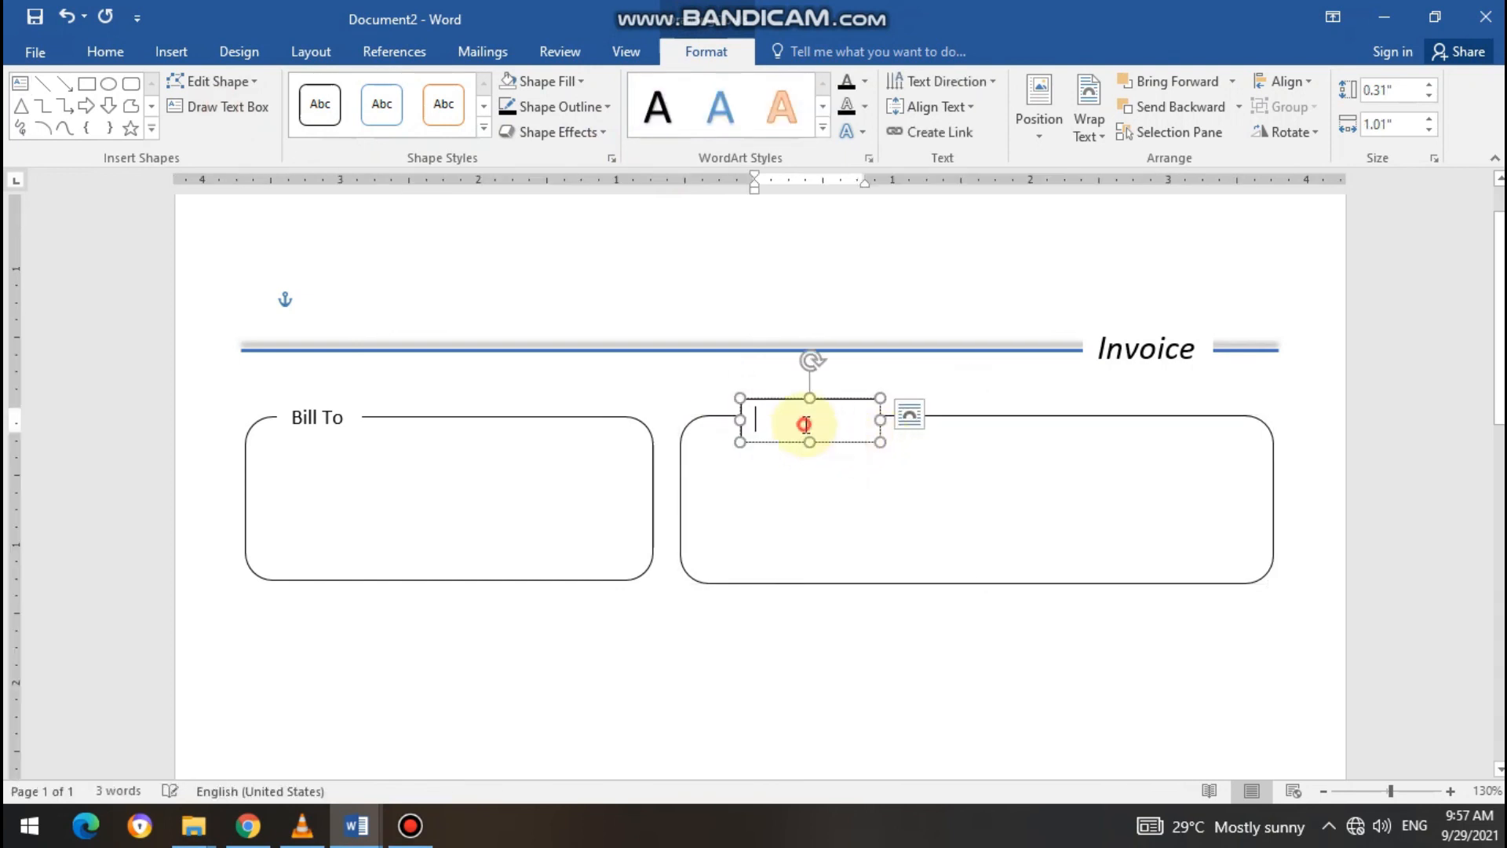
text(Ship To)
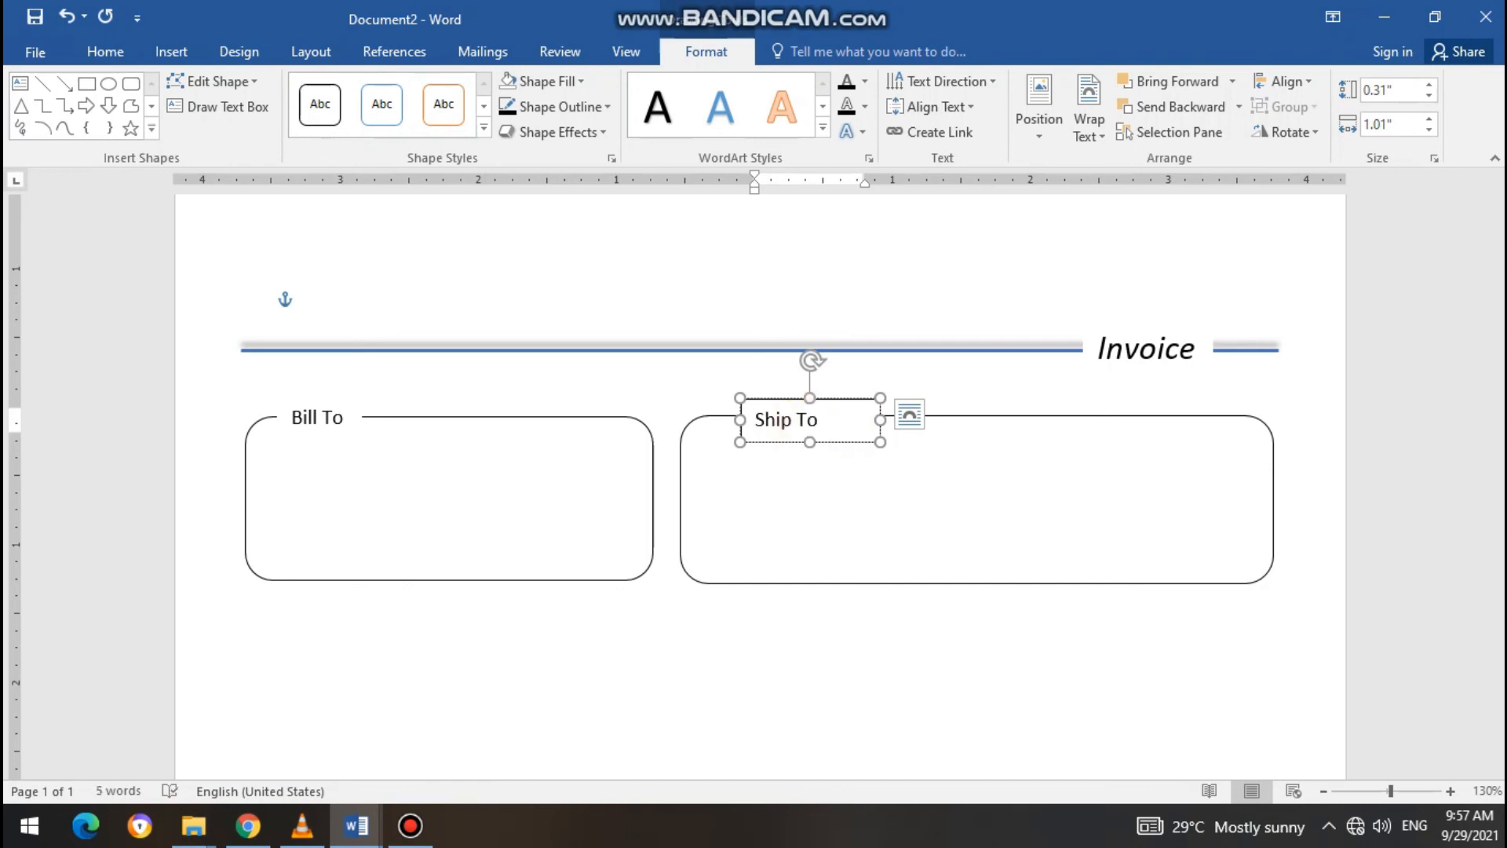
drag(880, 418, 842, 419)
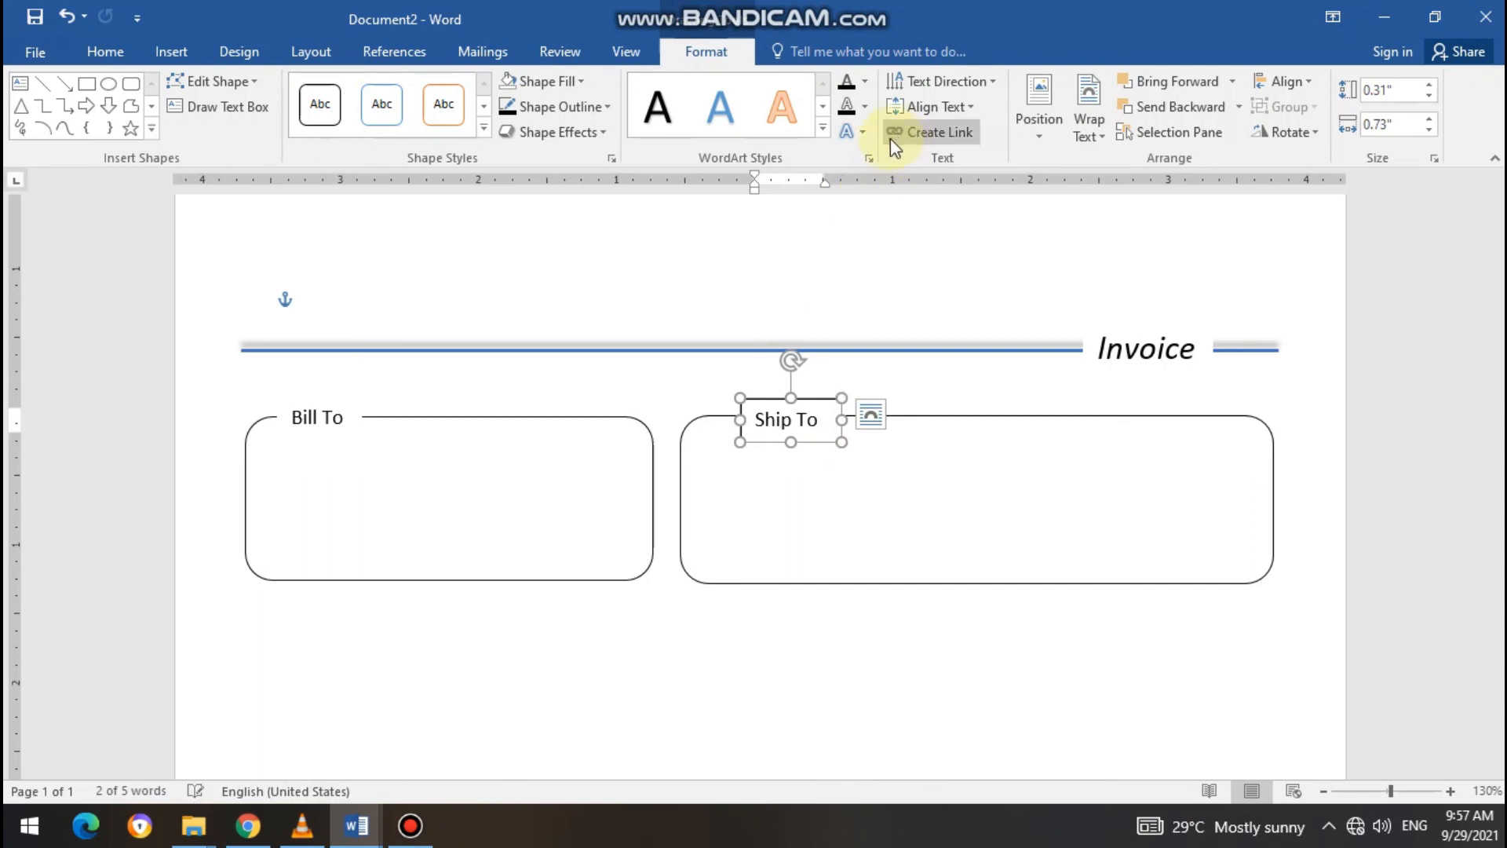
Remove the outline from the Ship To text box
click(609, 107)
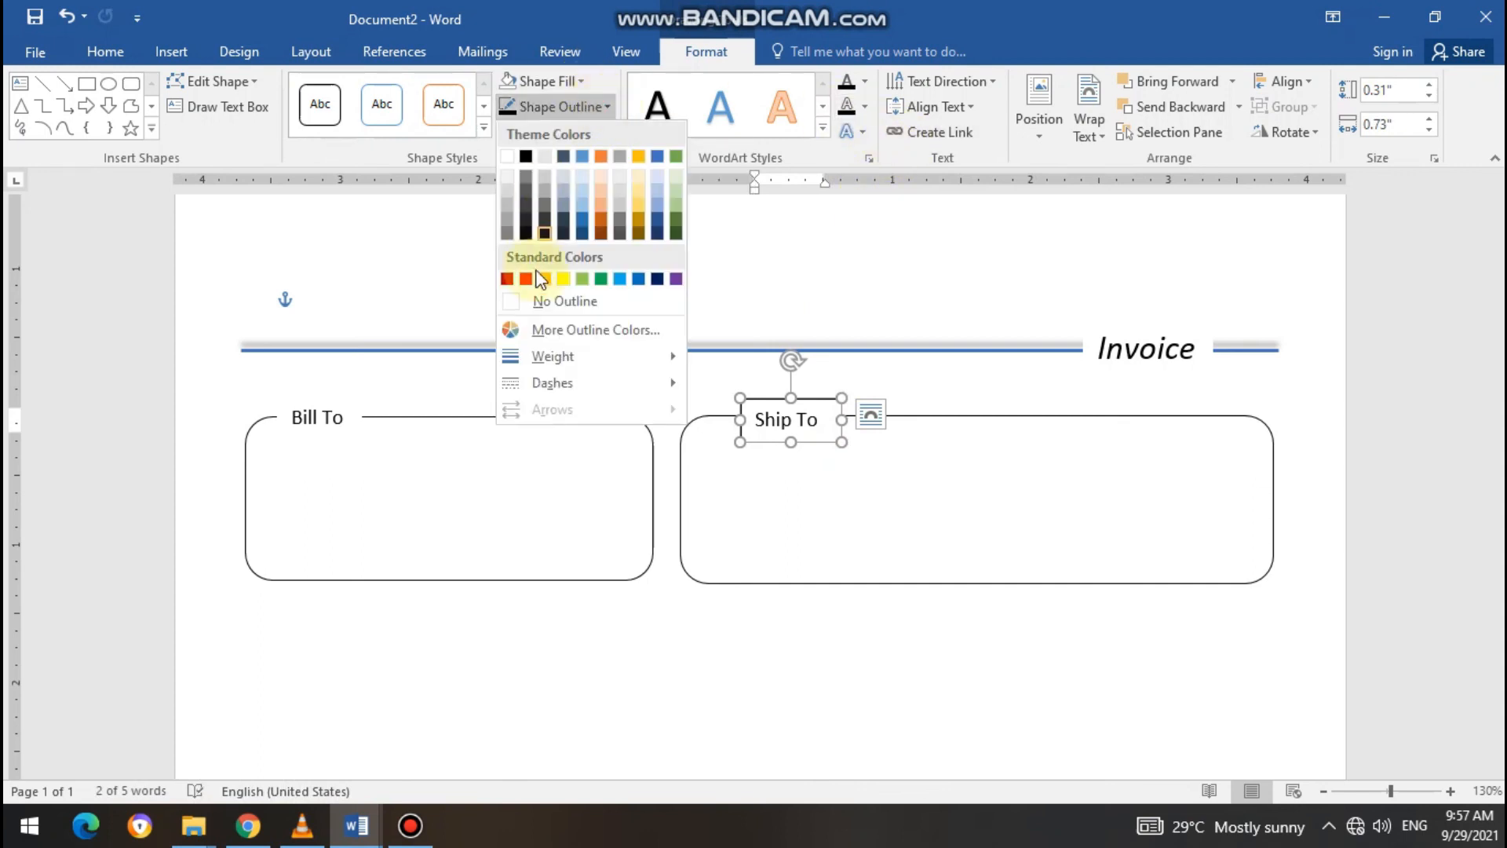
click(543, 302)
click(901, 383)
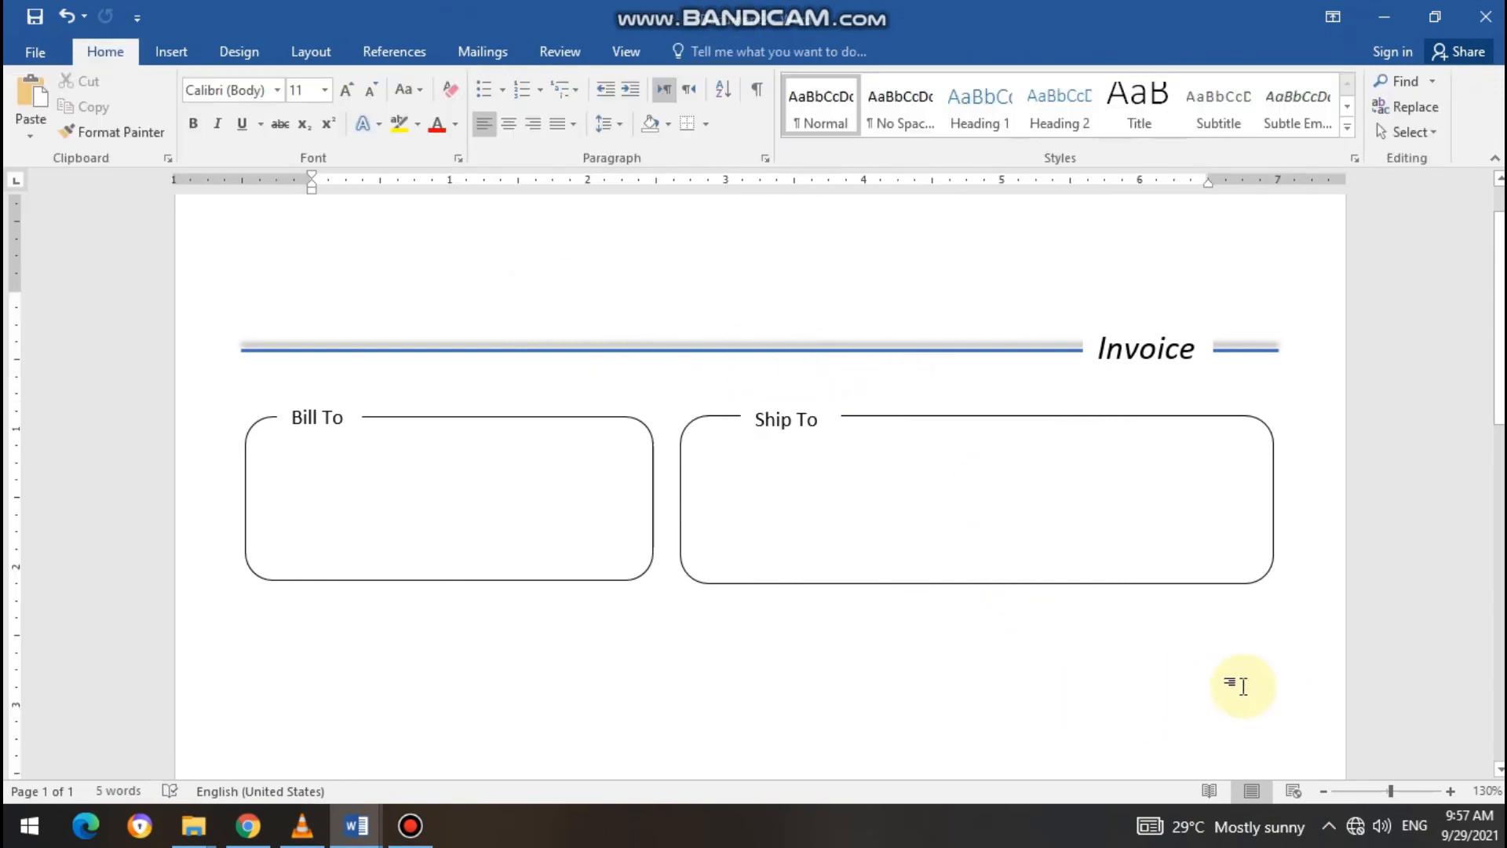